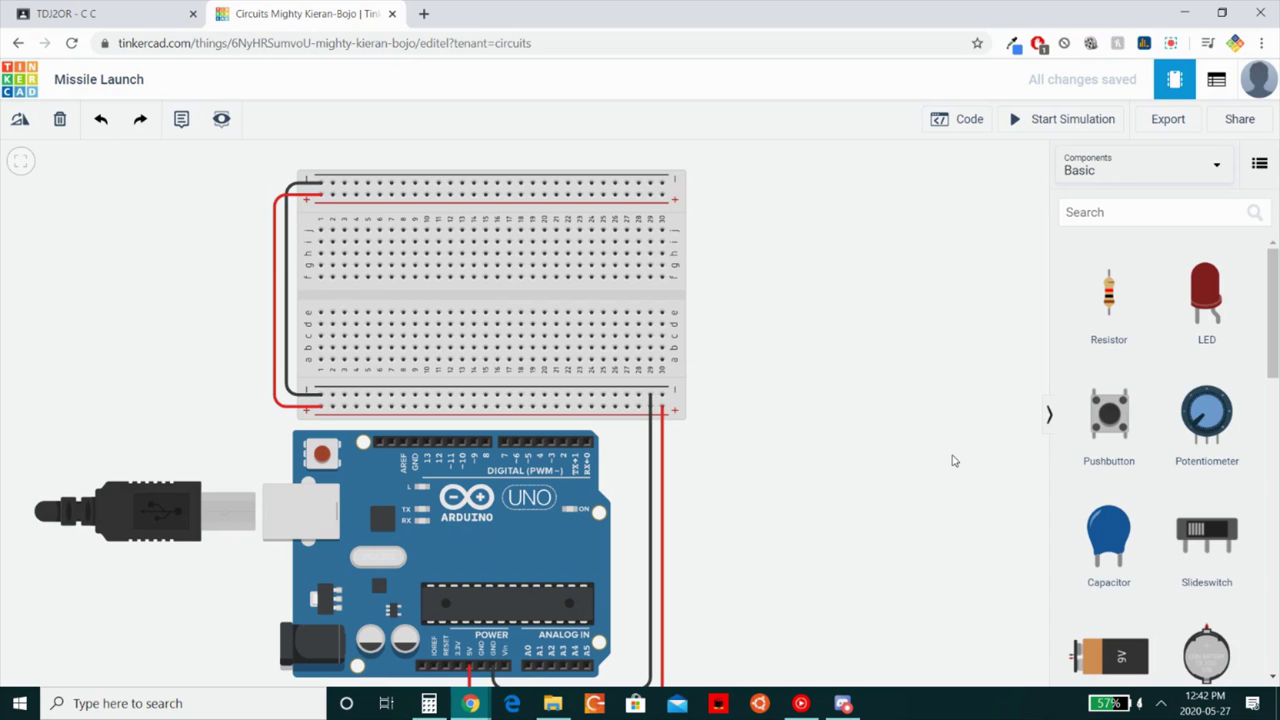
Place a slideswitch in breadboard columns 4–6 and connect its column 6 terminal to the lower positive rail with a red wire
{"action": "left_click_drag", "start_coordinate": [1233, 545], "coordinate": [363, 337]}
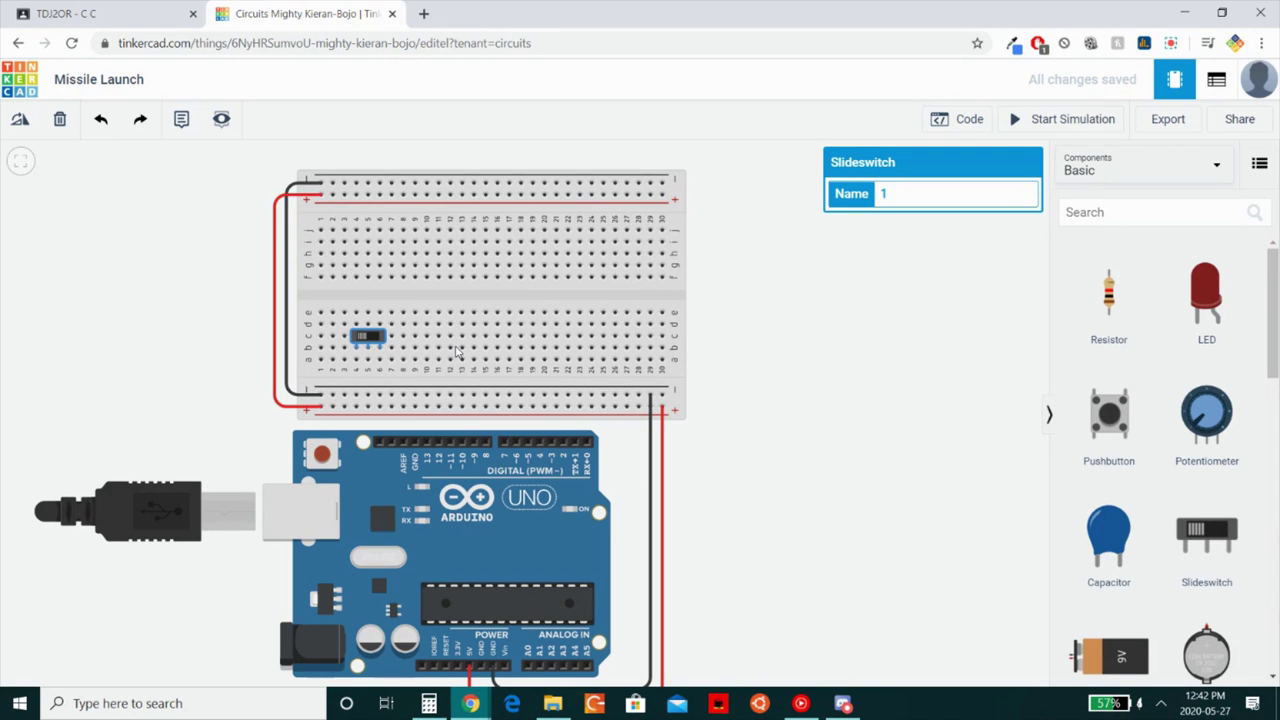
{"action": "left_click", "coordinate": [791, 346]}
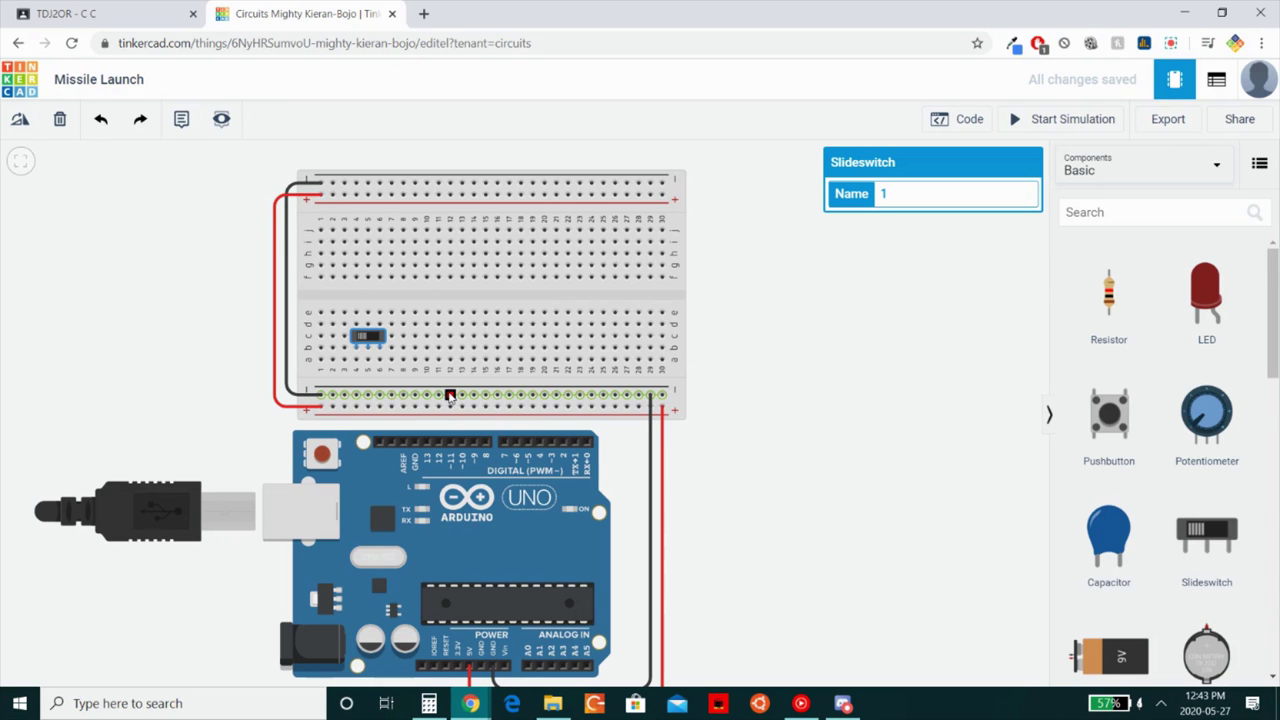
{"action": "left_click", "coordinate": [380, 408]}
{"action": "left_click", "coordinate": [380, 360]}
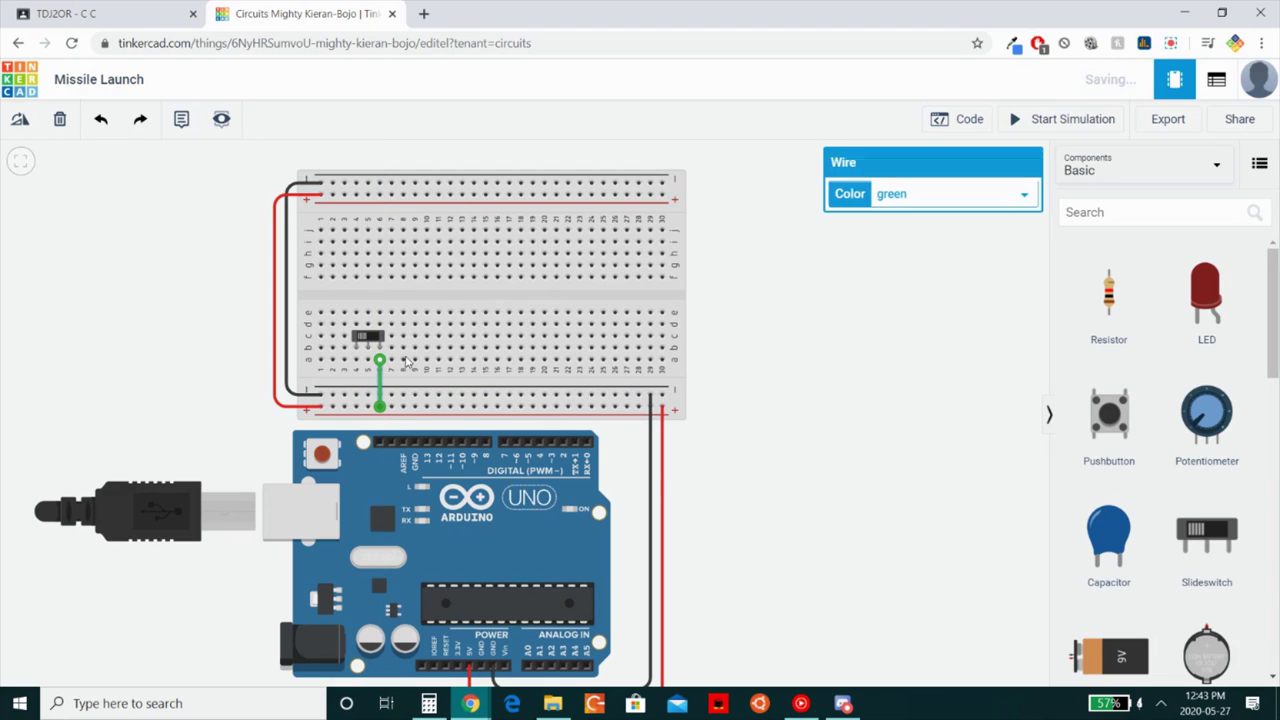
{"action": "left_click", "coordinate": [905, 195]}
{"action": "left_click", "coordinate": [887, 245]}
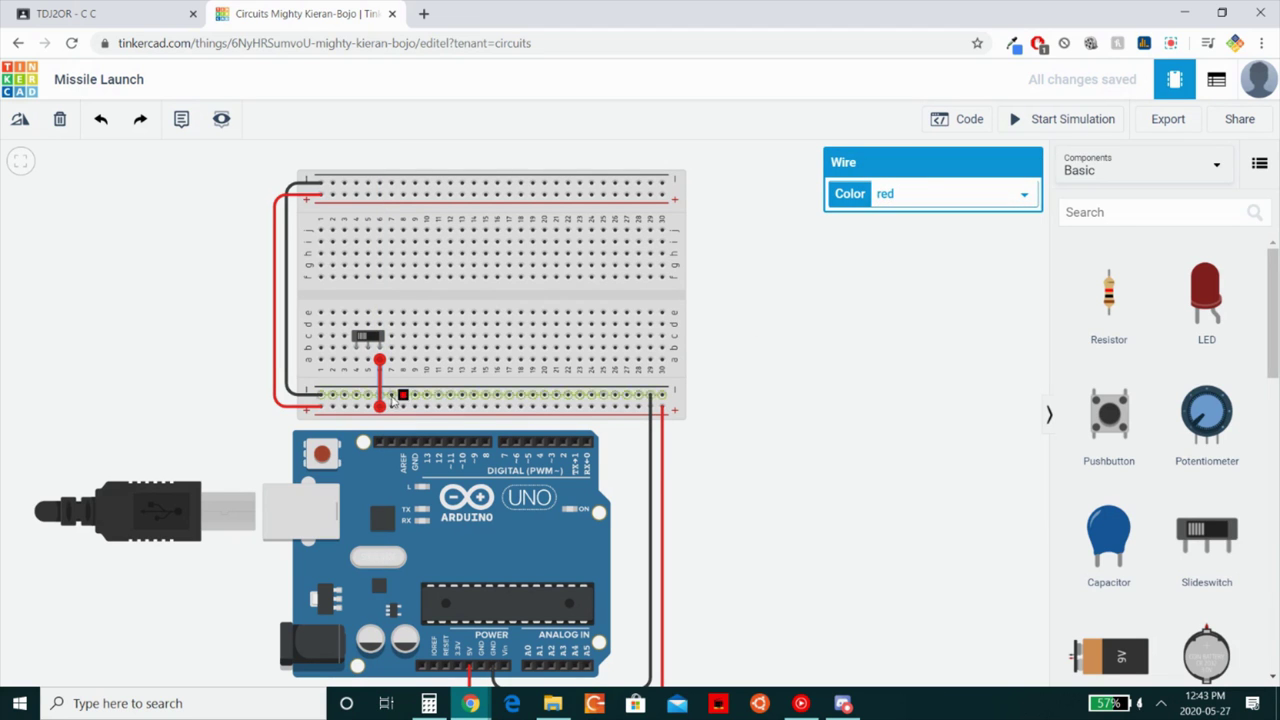
Connect the slideswitch's column 4 terminal to the lower negative rail with a black wire
{"action": "left_click", "coordinate": [356, 397]}
{"action": "left_click", "coordinate": [356, 360]}
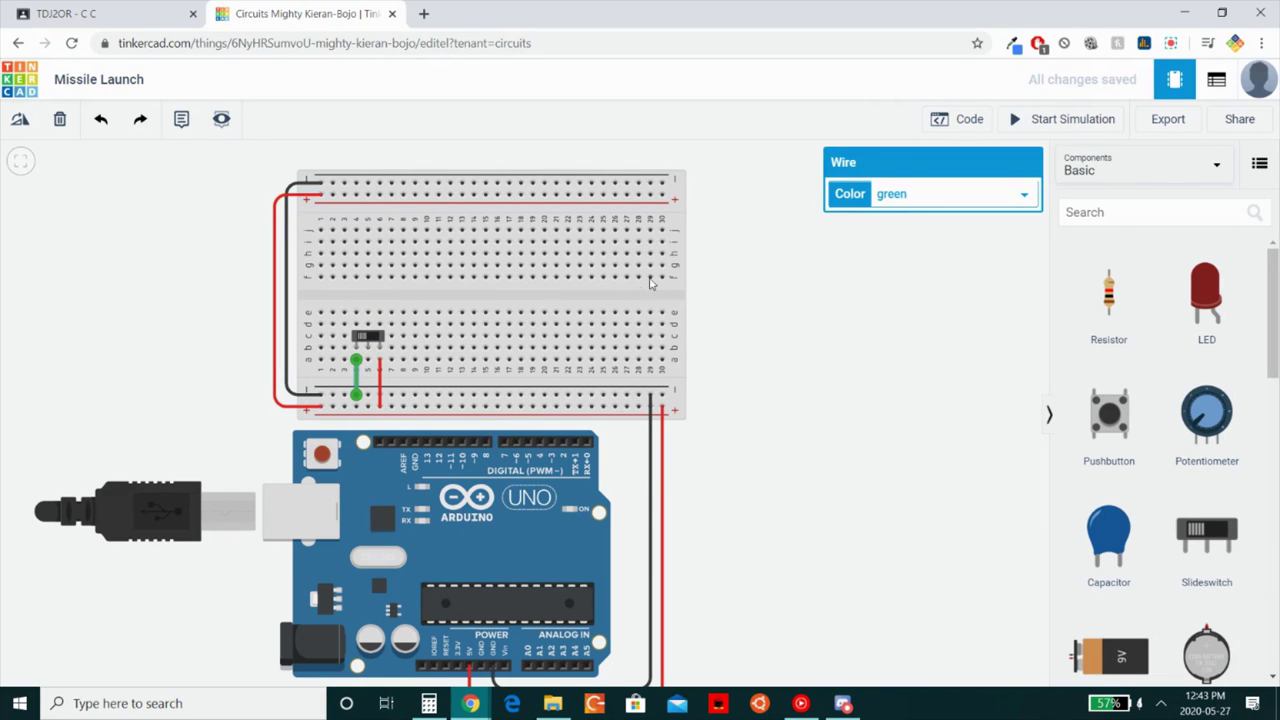
{"action": "left_click", "coordinate": [890, 195]}
{"action": "left_click", "coordinate": [887, 245]}
{"action": "left_click", "coordinate": [910, 196]}
{"action": "left_click", "coordinate": [893, 218]}
{"action": "left_click", "coordinate": [843, 351]}
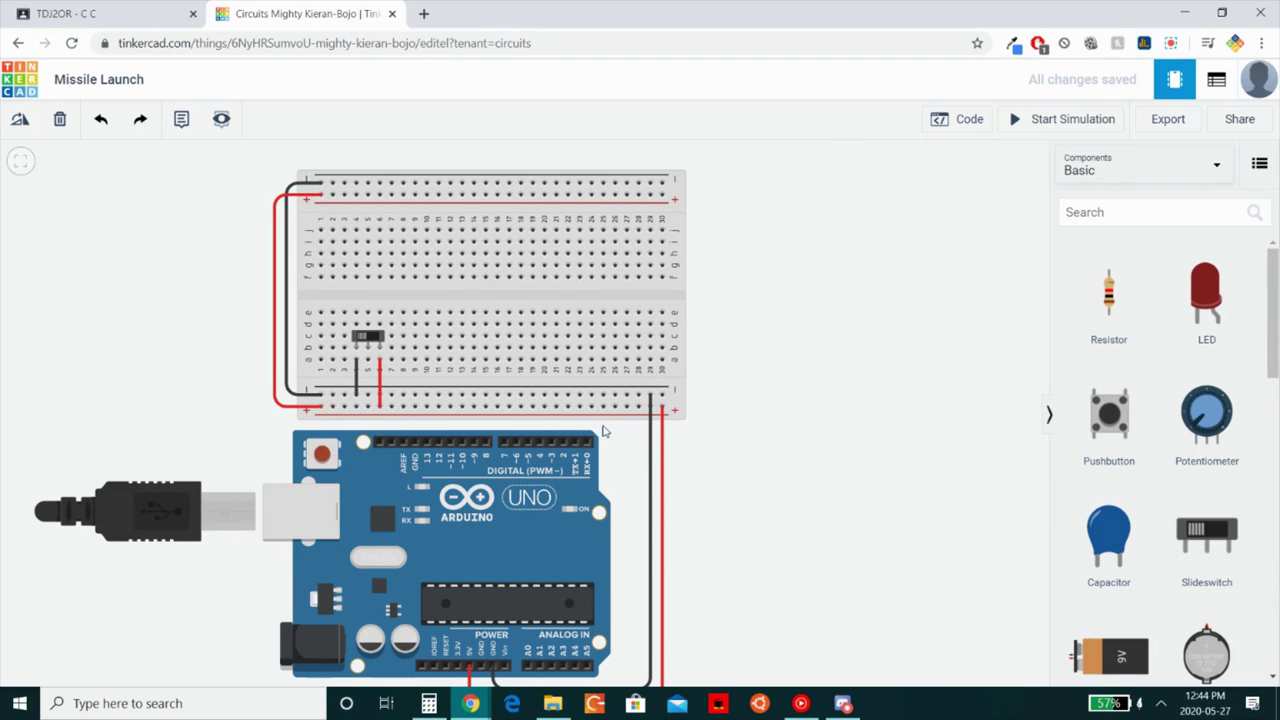
Wire the slideswitch's middle terminal in column 5 to Arduino digital pin 12, routing it between the breadboard and the Arduino
{"action": "left_click", "coordinate": [368, 360]}
{"action": "left_click", "coordinate": [368, 421]}
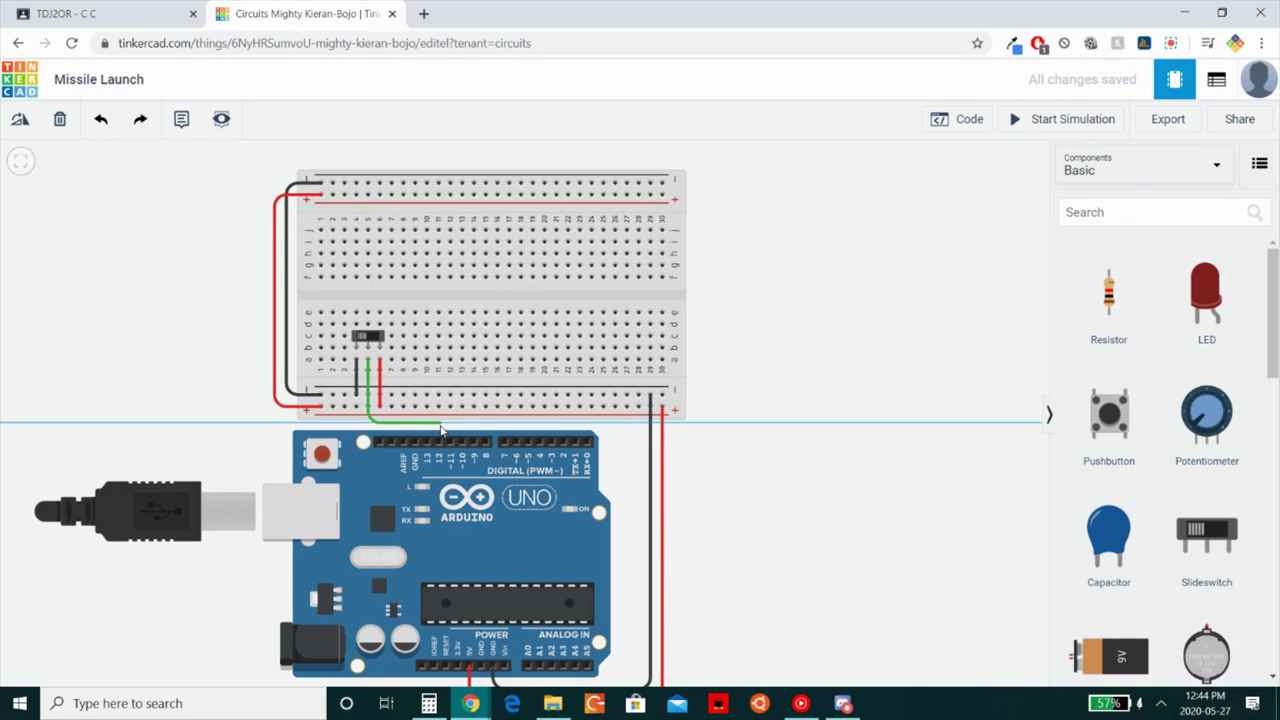
{"action": "left_click", "coordinate": [438, 423]}
{"action": "left_click", "coordinate": [438, 441]}
{"action": "left_click", "coordinate": [770, 445]}
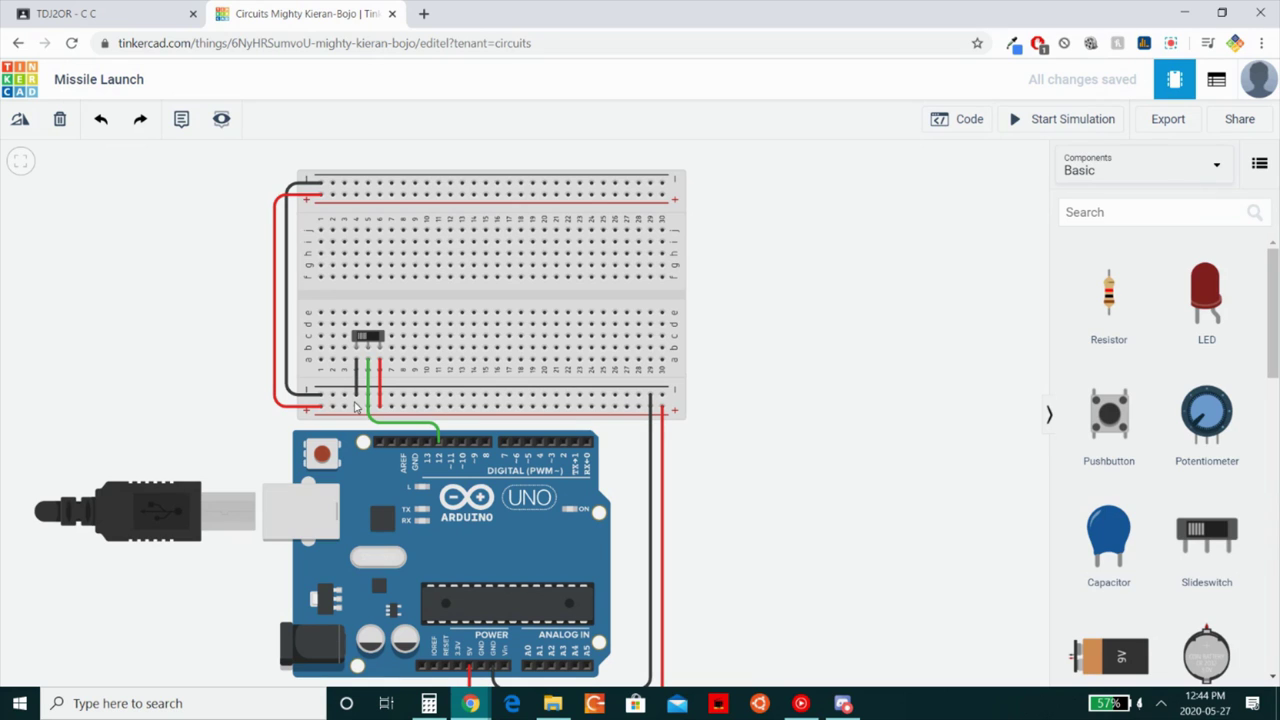
Run the simulation, toggle the slideswitch to test it, and stop the simulation
{"action": "left_click", "coordinate": [1013, 124]}
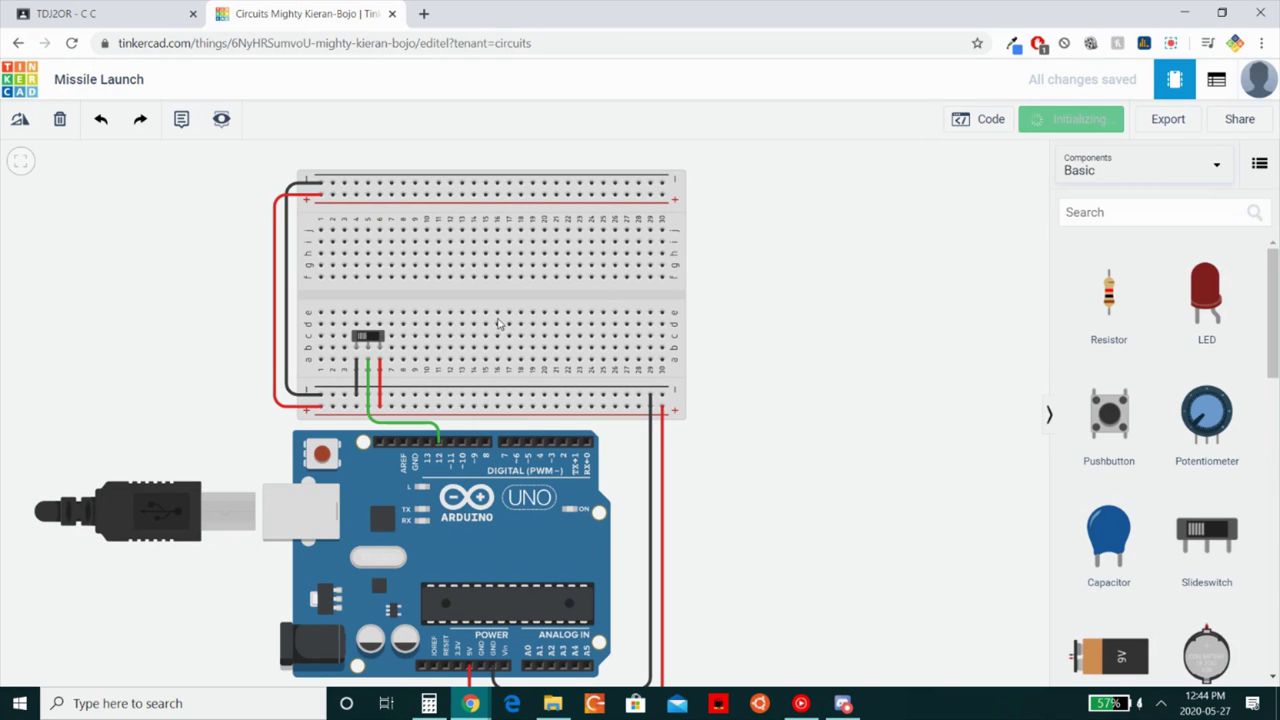
{"action": "left_click", "coordinate": [367, 336]}
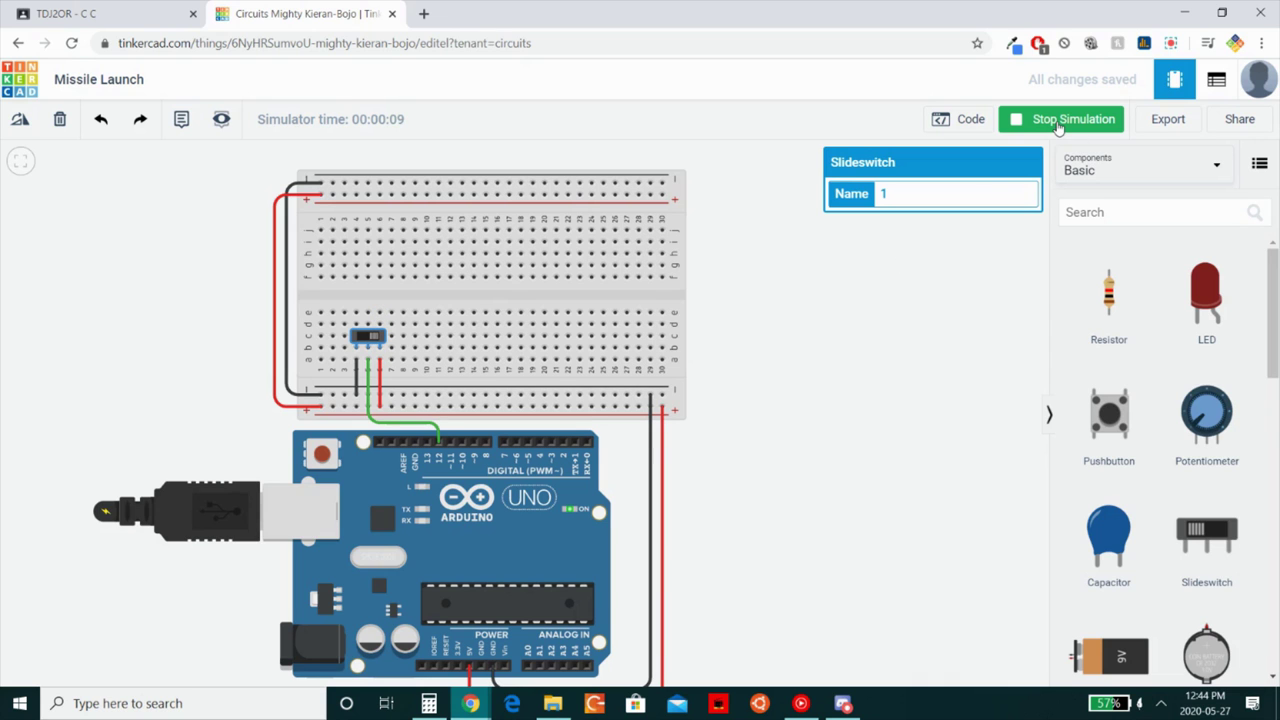
{"action": "left_click", "coordinate": [1075, 133]}
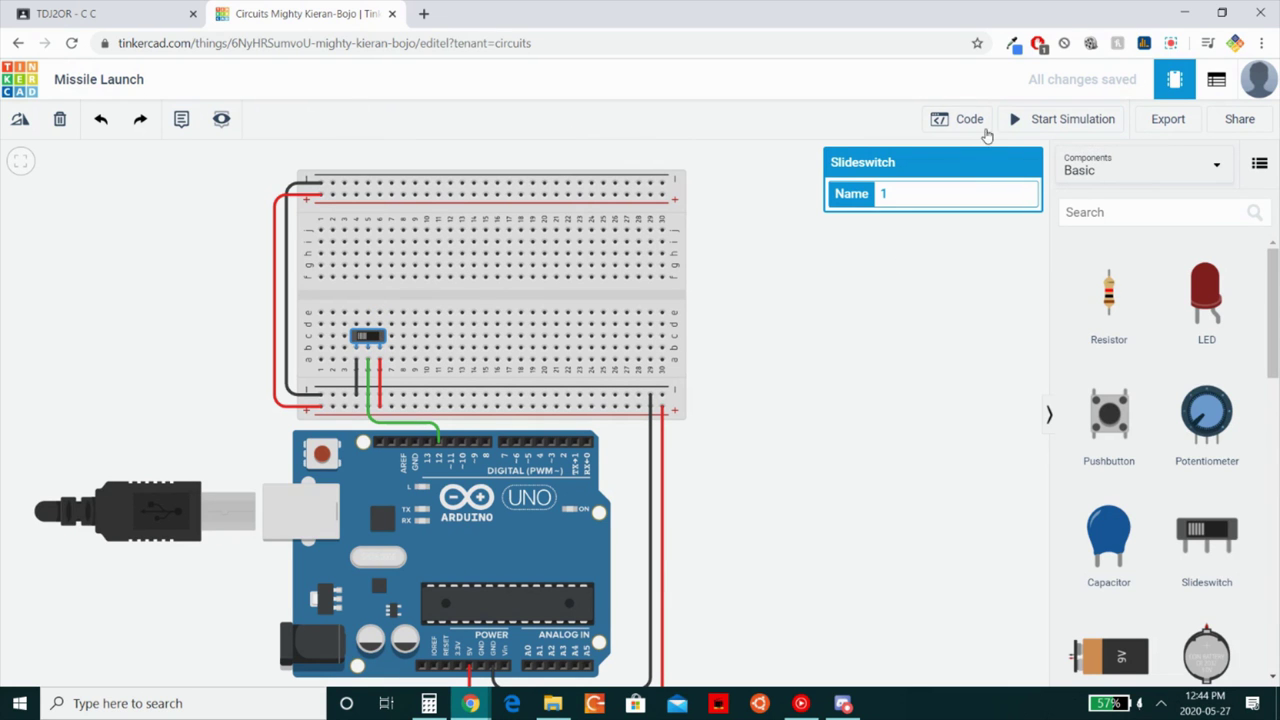
Open the code editor and switch it from Blocks to Text, accepting the loss of the blocks
{"action": "left_click", "coordinate": [964, 120]}
{"action": "left_click", "coordinate": [891, 162]}
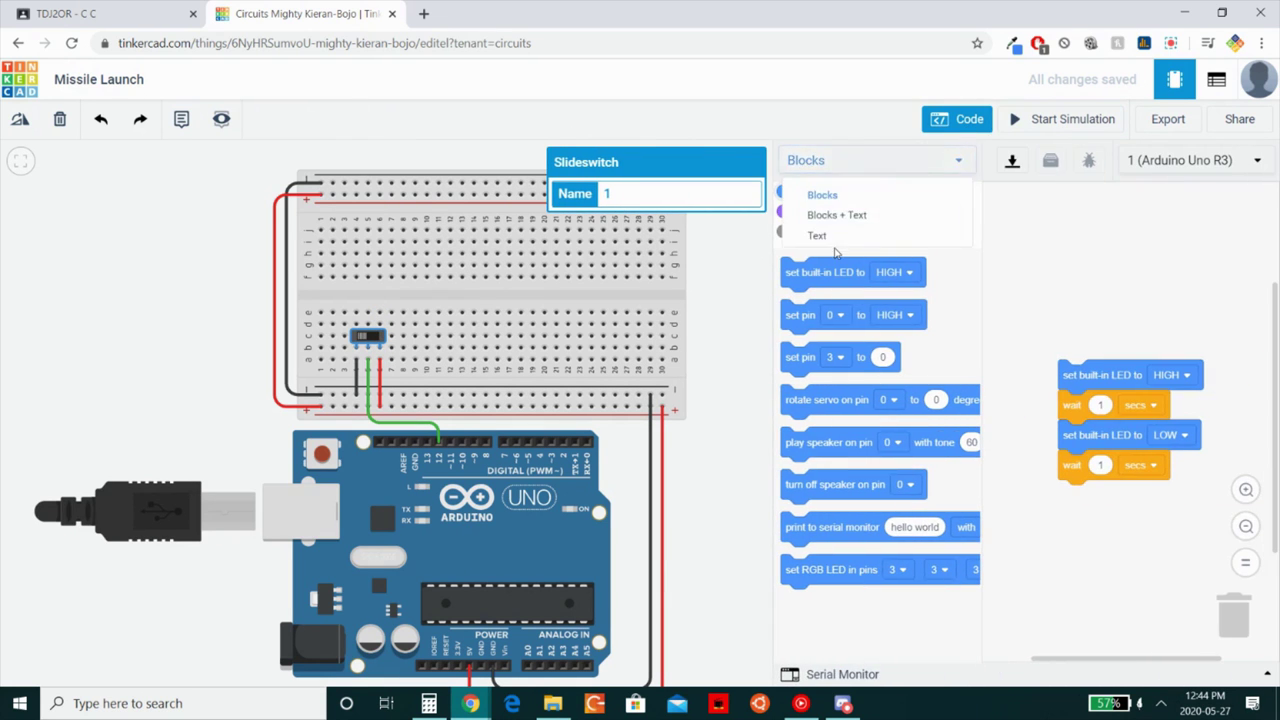
{"action": "left_click", "coordinate": [830, 236]}
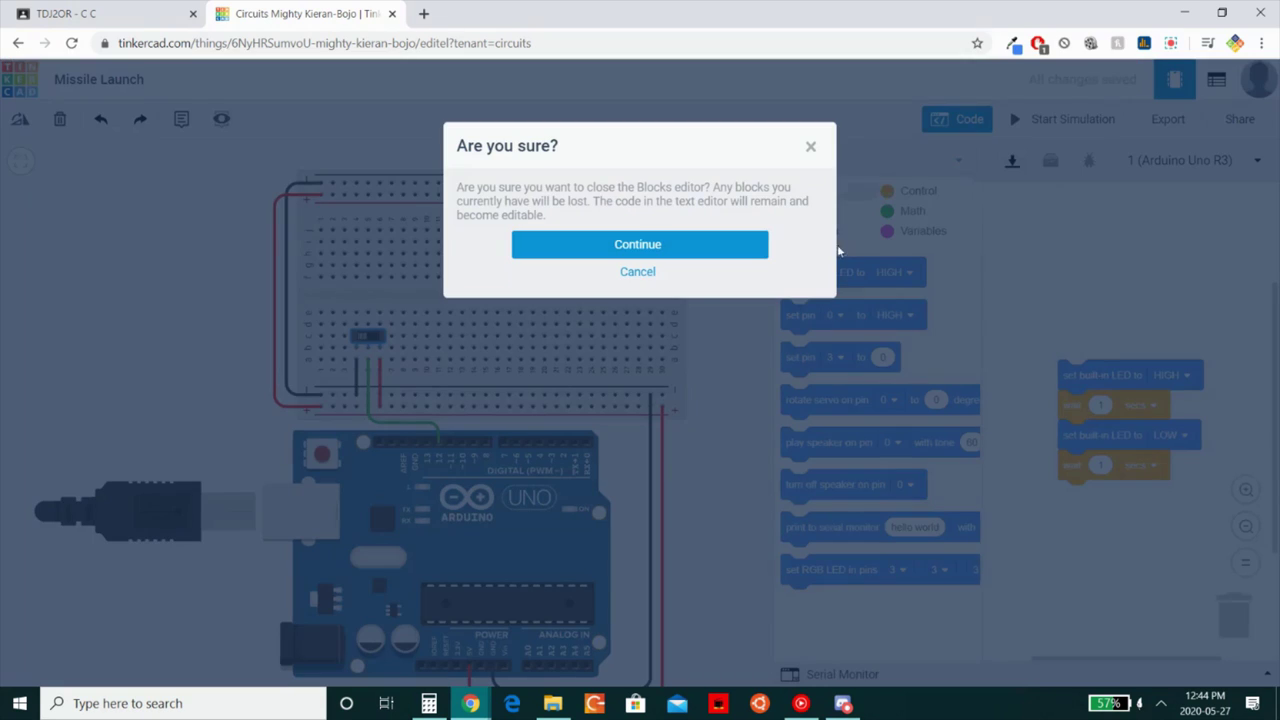
{"action": "left_click", "coordinate": [751, 243]}
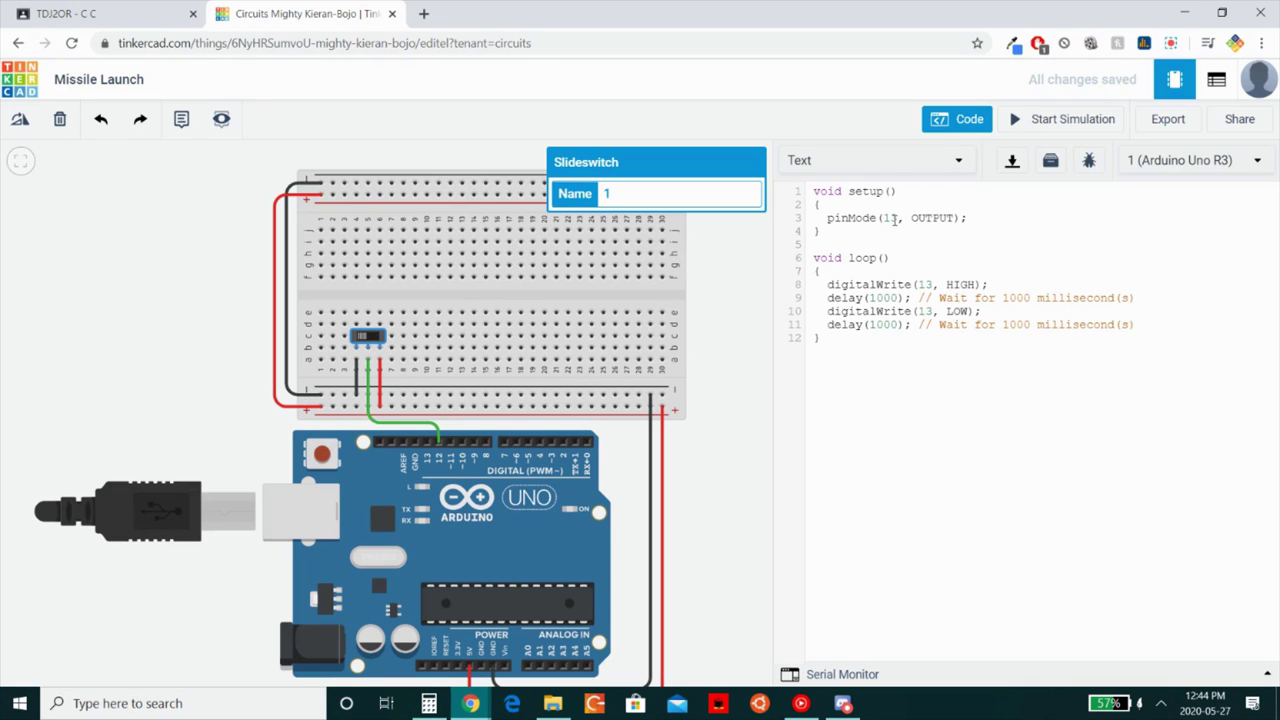
In setup(), set pin 12 as INPUT and add Serial.begin(9600); on the following line
{"action": "double_click", "coordinate": [889, 218]}
{"action": "type", "text": "12"}
{"action": "double_click", "coordinate": [934, 217]}
{"action": "type", "text": "IN"}
{"action": "key", "text": "Return"}
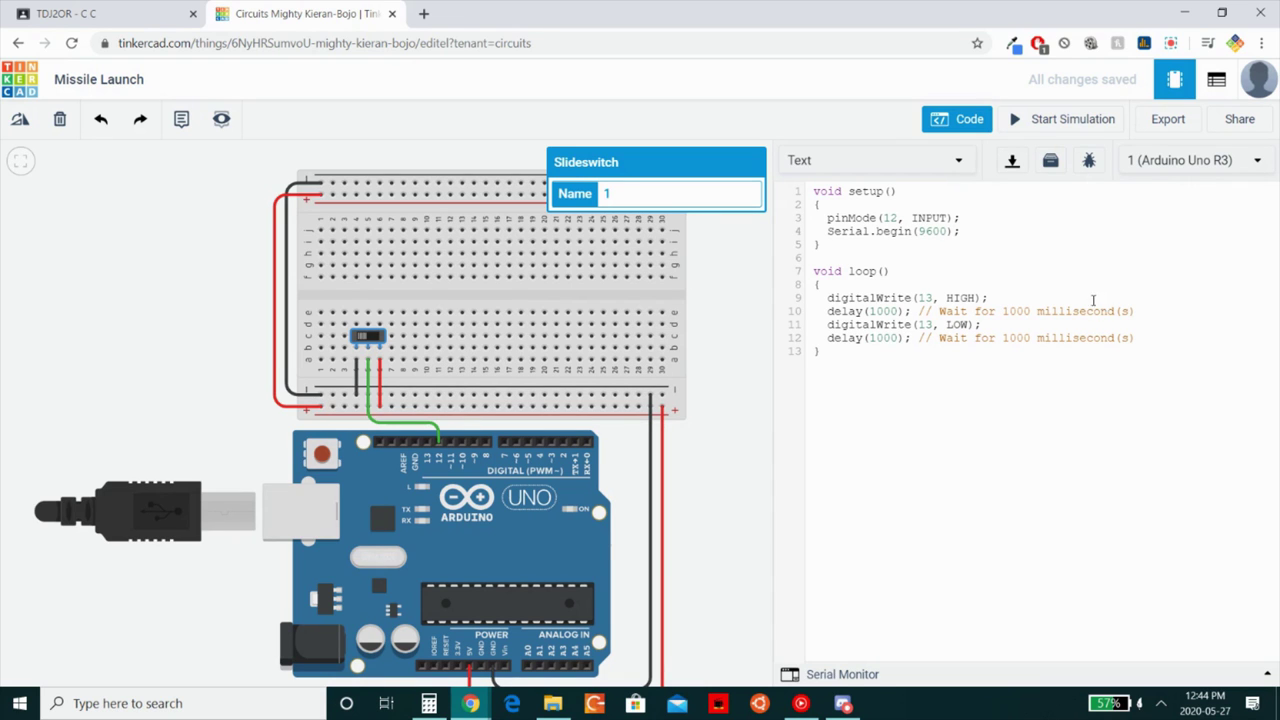
Replace the blink code in loop() with Serial.println(digitalRead(12));
{"action": "left_click_drag", "start_coordinate": [1140, 345], "coordinate": [822, 297]}
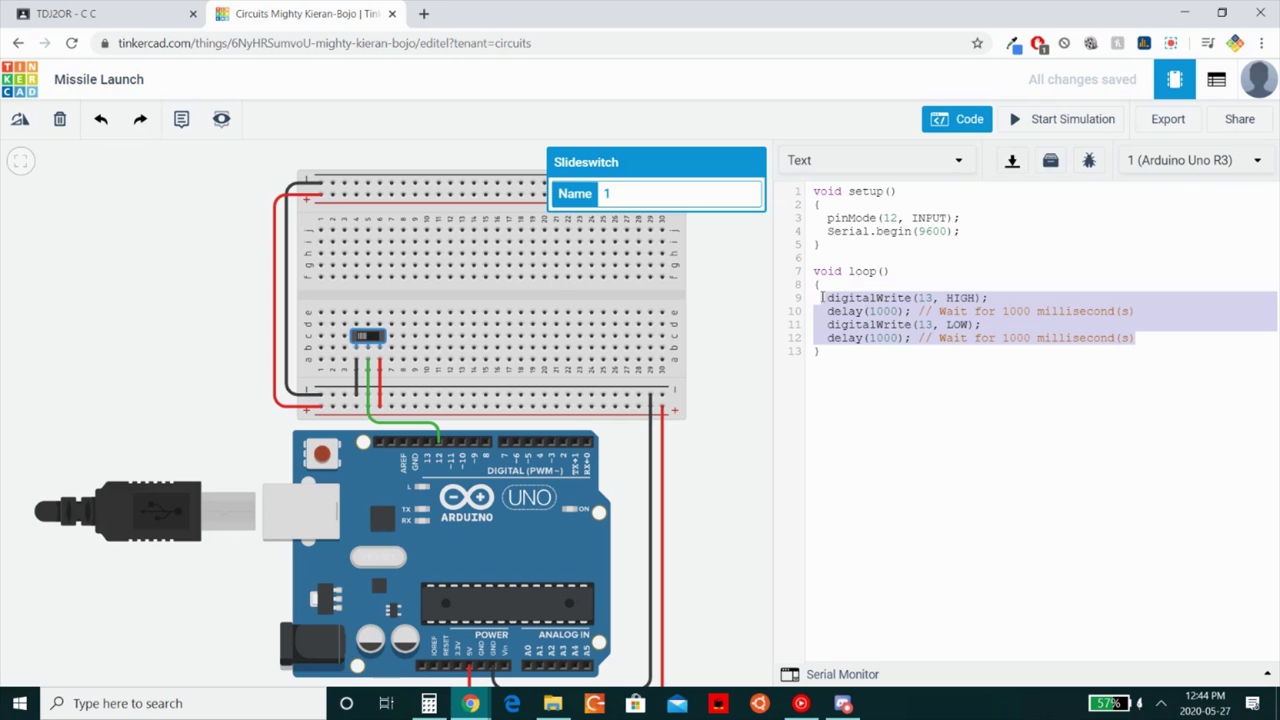
{"action": "type", "text": "Serial"}
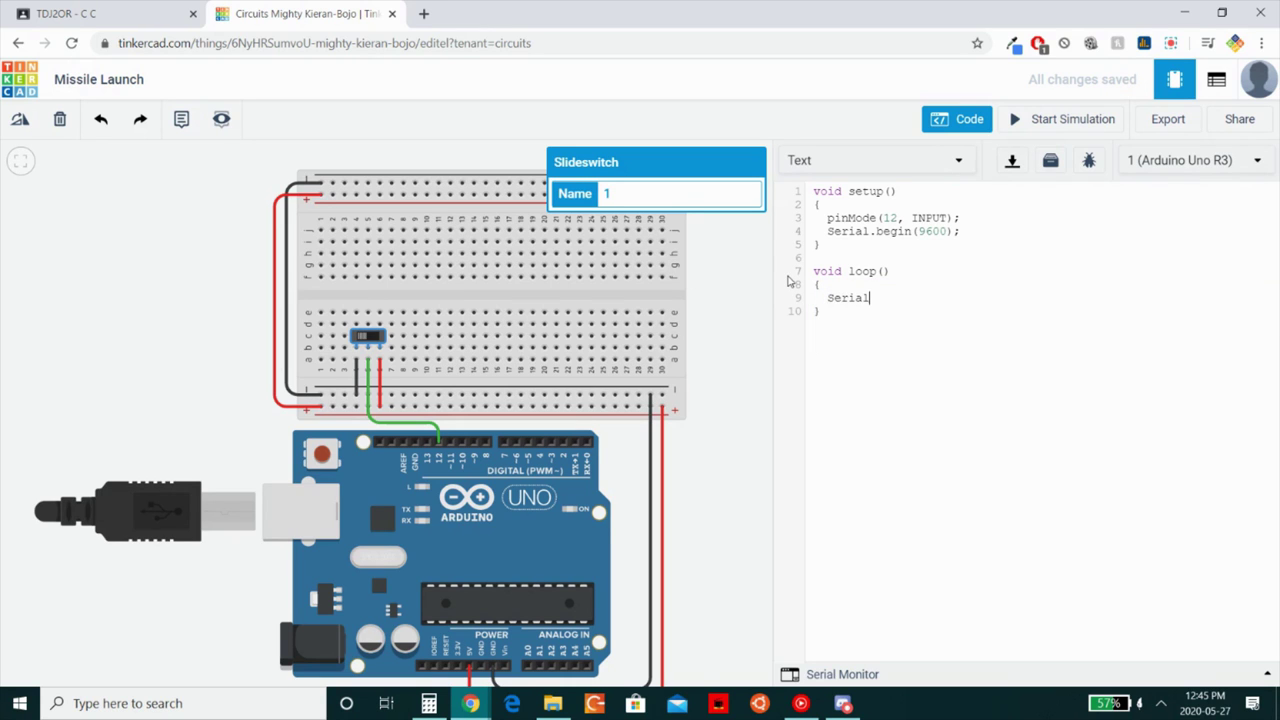
{"action": "type", "text": "print"}
{"action": "type", "text": "."}
{"action": "key", "text": "End"}
{"action": "type", "text": "(digitalRead"}
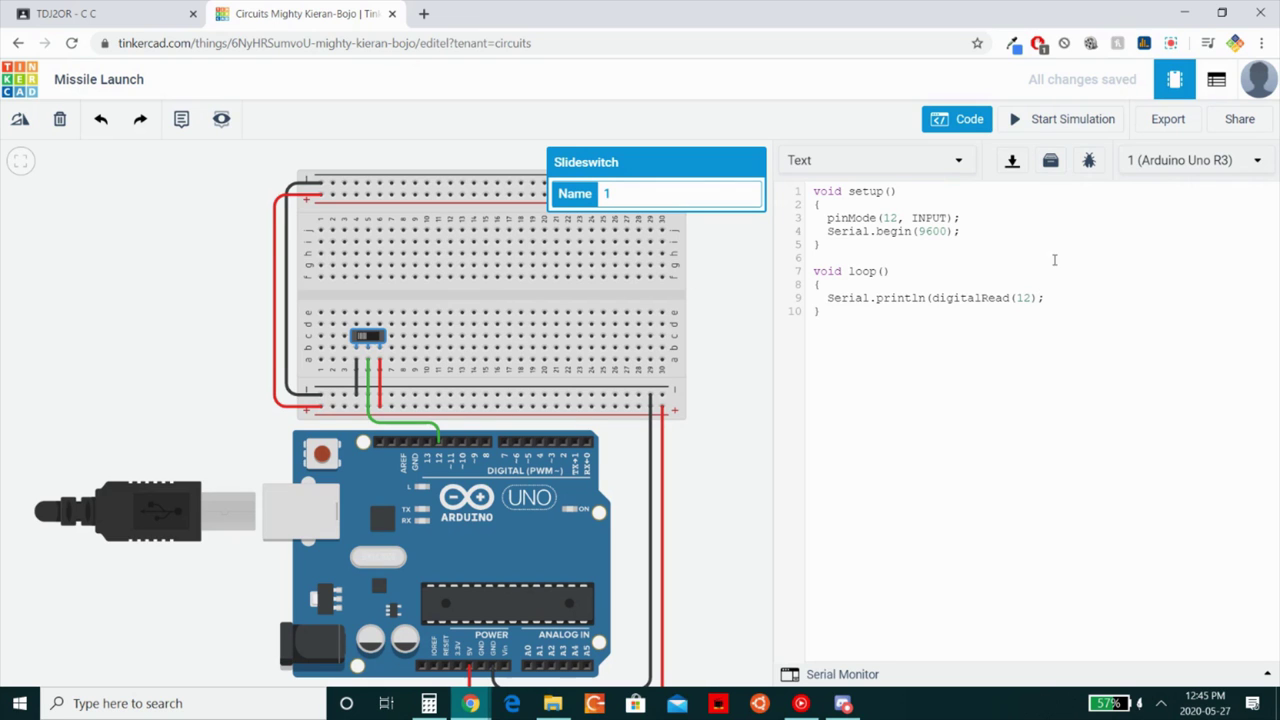
{"action": "type", "text": ")"}
Simulate the circuit with the Serial Monitor open, toggle the slideswitch both ways to check its readings, and stop the simulation
{"action": "left_click", "coordinate": [1055, 122]}
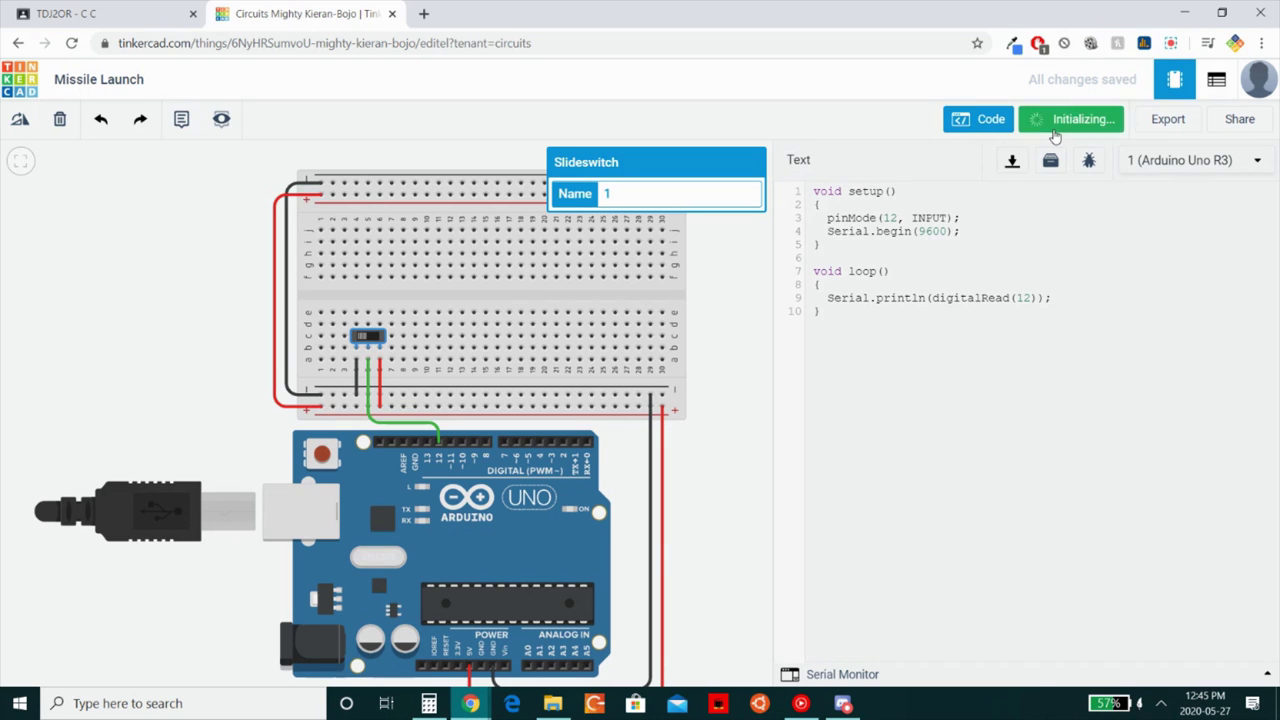
{"action": "left_click", "coordinate": [826, 676]}
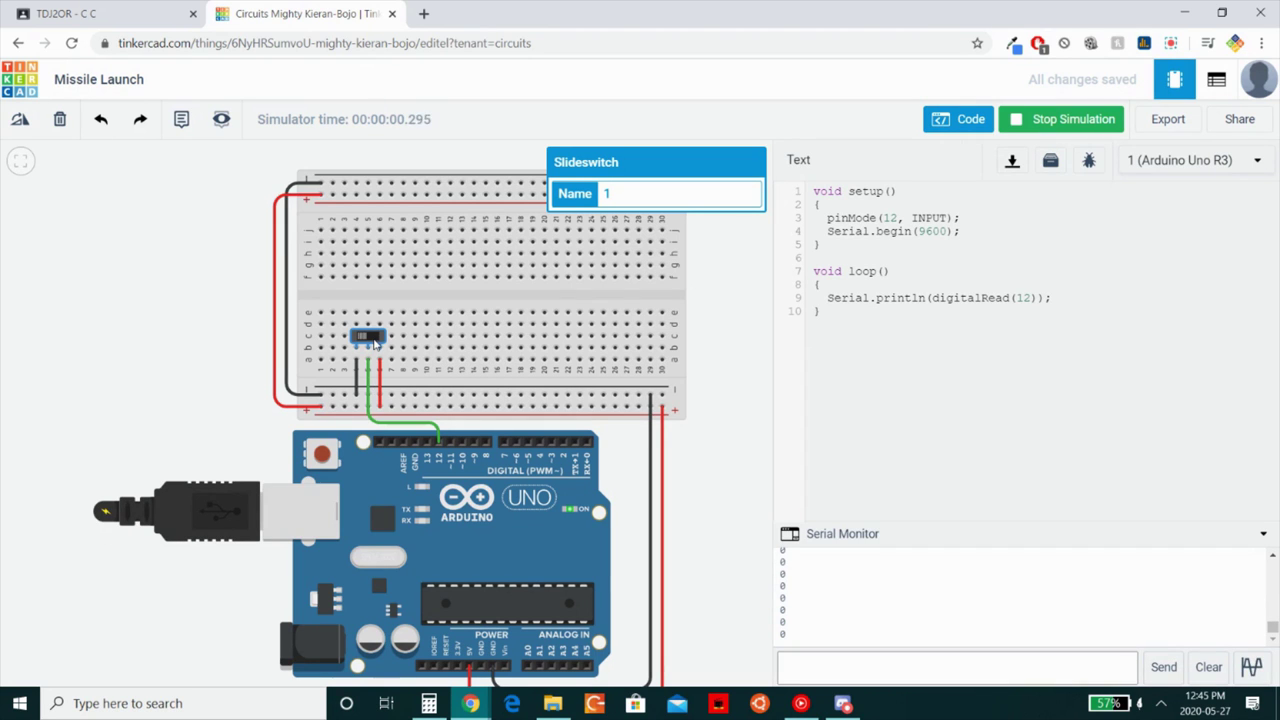
{"action": "left_click", "coordinate": [373, 340]}
{"action": "left_click", "coordinate": [373, 340]}
{"action": "left_click", "coordinate": [1085, 133]}
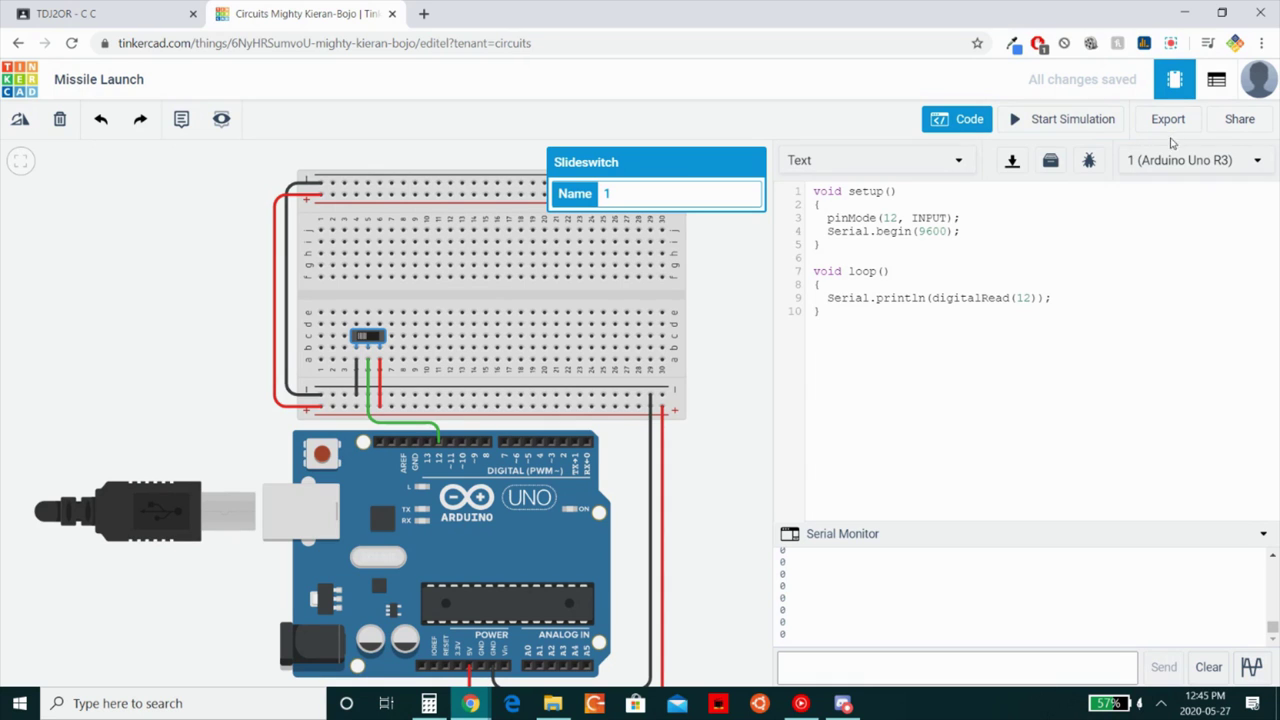
Close the code editor and place a copy of the slideswitch in breadboard columns 9–11
{"action": "left_click", "coordinate": [962, 131]}
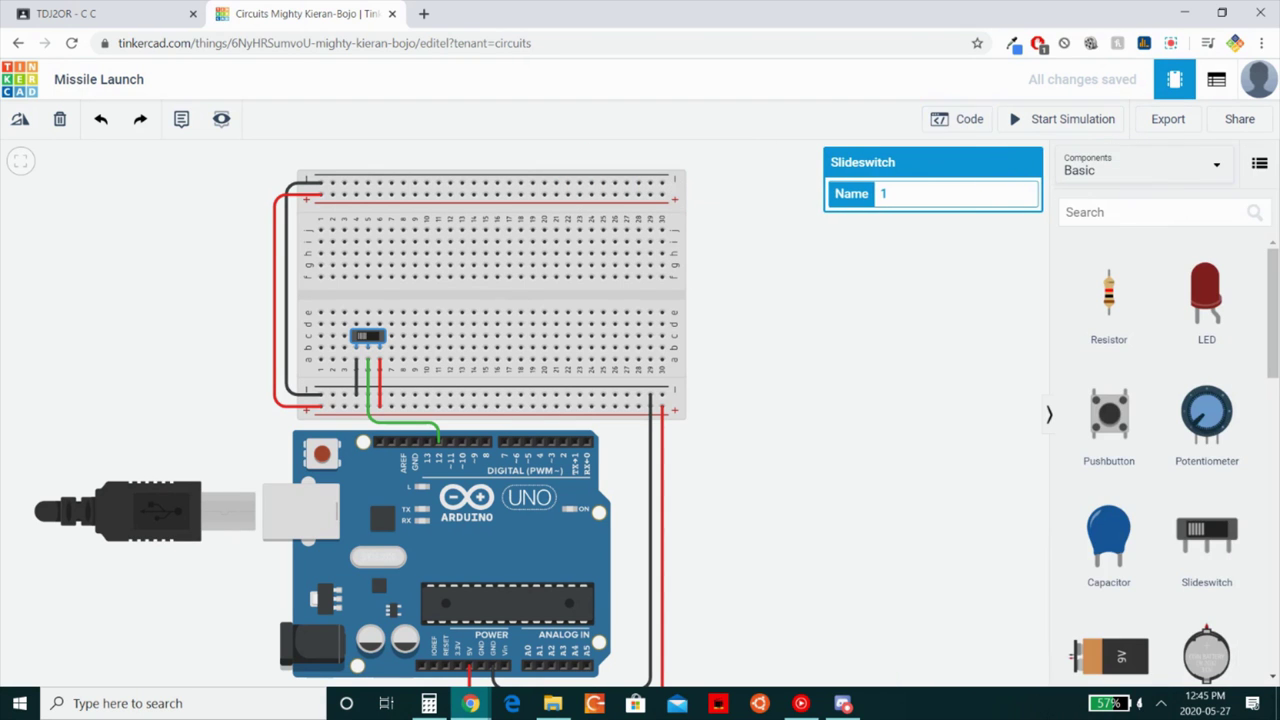
{"action": "key", "text": "ctrl+c"}
{"action": "key", "text": "ctrl+v"}
{"action": "left_click_drag", "start_coordinate": [433, 343], "coordinate": [431, 354]}
Connect the second slideswitch's column 9 terminal to the negative rail in black and its column 11 terminal to the positive rail in red
{"action": "left_click", "coordinate": [415, 350]}
{"action": "left_click", "coordinate": [415, 392]}
{"action": "left_click", "coordinate": [438, 350]}
{"action": "left_click", "coordinate": [438, 408]}
Wire the second slideswitch's middle terminal in column 10 to Arduino digital pin 11
{"action": "left_click", "coordinate": [427, 350]}
{"action": "left_click", "coordinate": [427, 420]}
{"action": "left_click", "coordinate": [450, 413]}
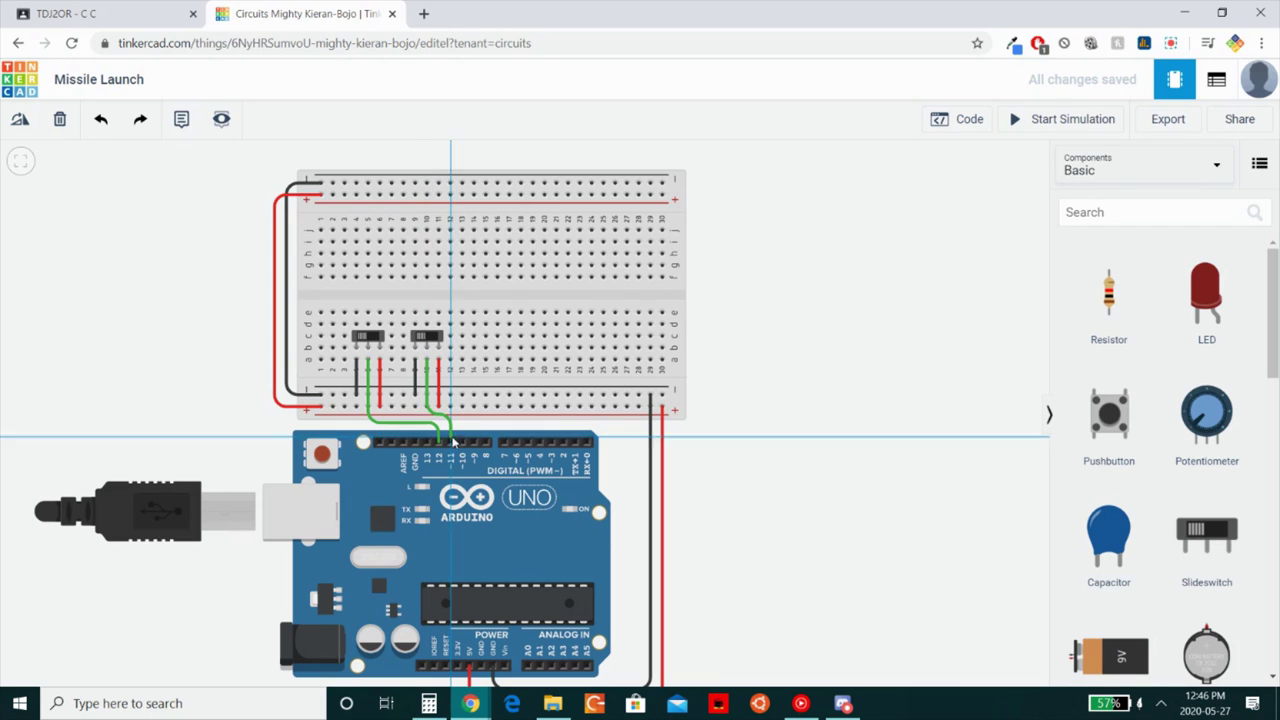
{"action": "left_click", "coordinate": [450, 441]}
{"action": "left_click", "coordinate": [604, 337]}
Move the breadboard slightly up, away from the Arduino, and adjust the bend in the pin 11 wire
{"action": "left_click_drag", "start_coordinate": [683, 293], "coordinate": [683, 268]}
{"action": "left_click_drag", "start_coordinate": [450, 413], "coordinate": [449, 416]}
{"action": "left_click", "coordinate": [600, 420]}
Colour the pin 11 signal wire blue and the pin 12 signal wire orange
{"action": "left_click", "coordinate": [449, 430]}
{"action": "left_click", "coordinate": [950, 194]}
{"action": "left_click", "coordinate": [914, 374]}
{"action": "left_click", "coordinate": [367, 390]}
{"action": "left_click", "coordinate": [950, 194]}
{"action": "left_click", "coordinate": [914, 272]}
{"action": "left_click", "coordinate": [826, 352]}
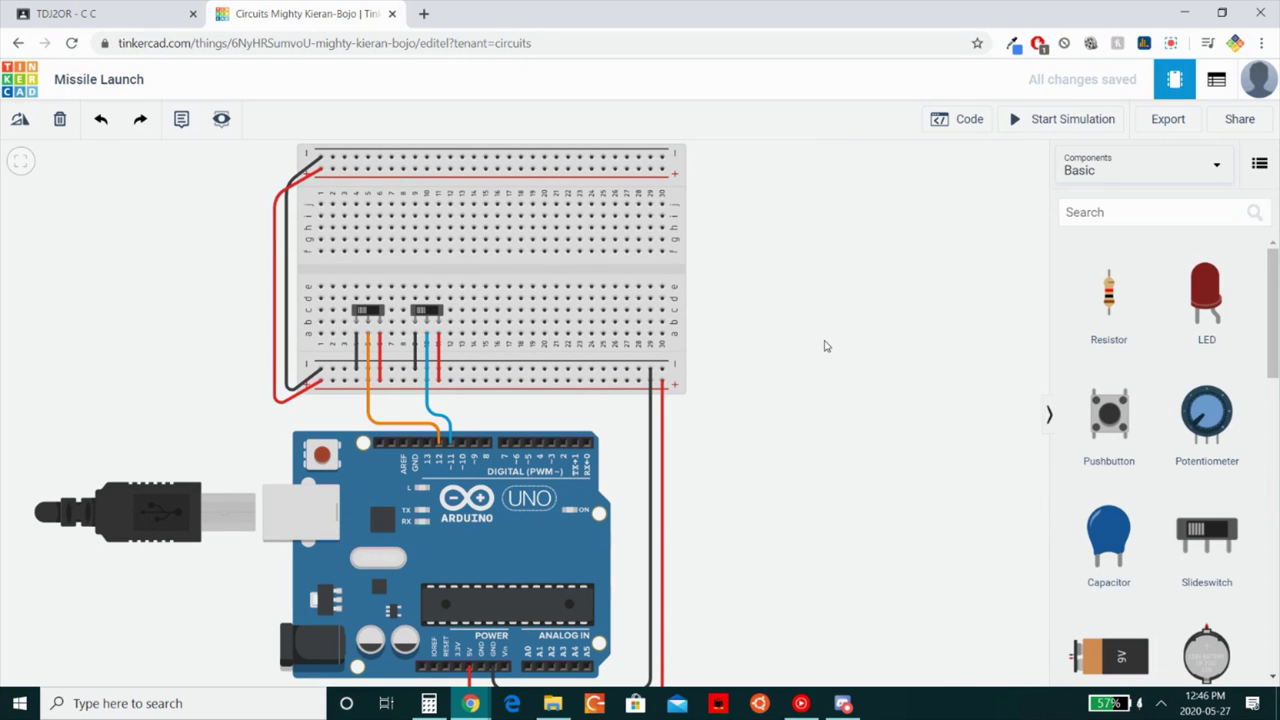
Change the pin number to 11 in both the pinMode and digitalRead calls of the code
{"action": "left_click_drag", "start_coordinate": [771, 309], "coordinate": [807, 347]}
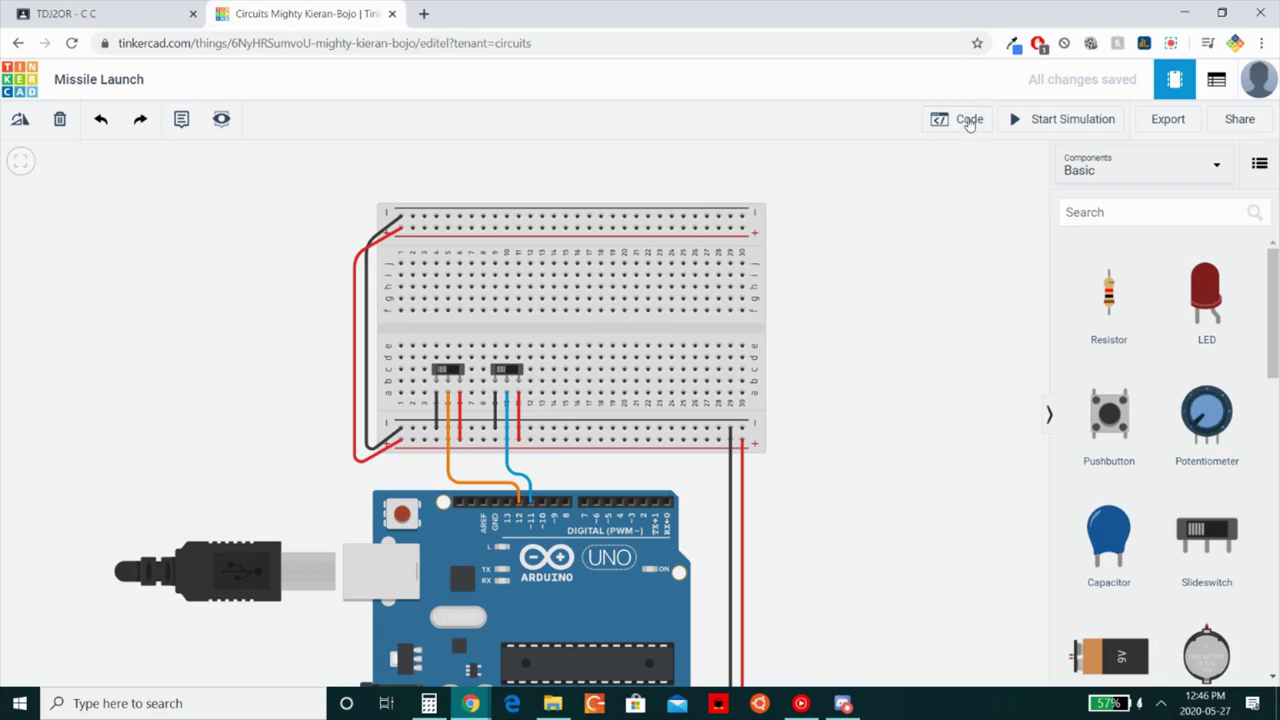
{"action": "left_click", "coordinate": [966, 120]}
{"action": "key", "text": "BackSpace"}
{"action": "type", "text": "11));"}
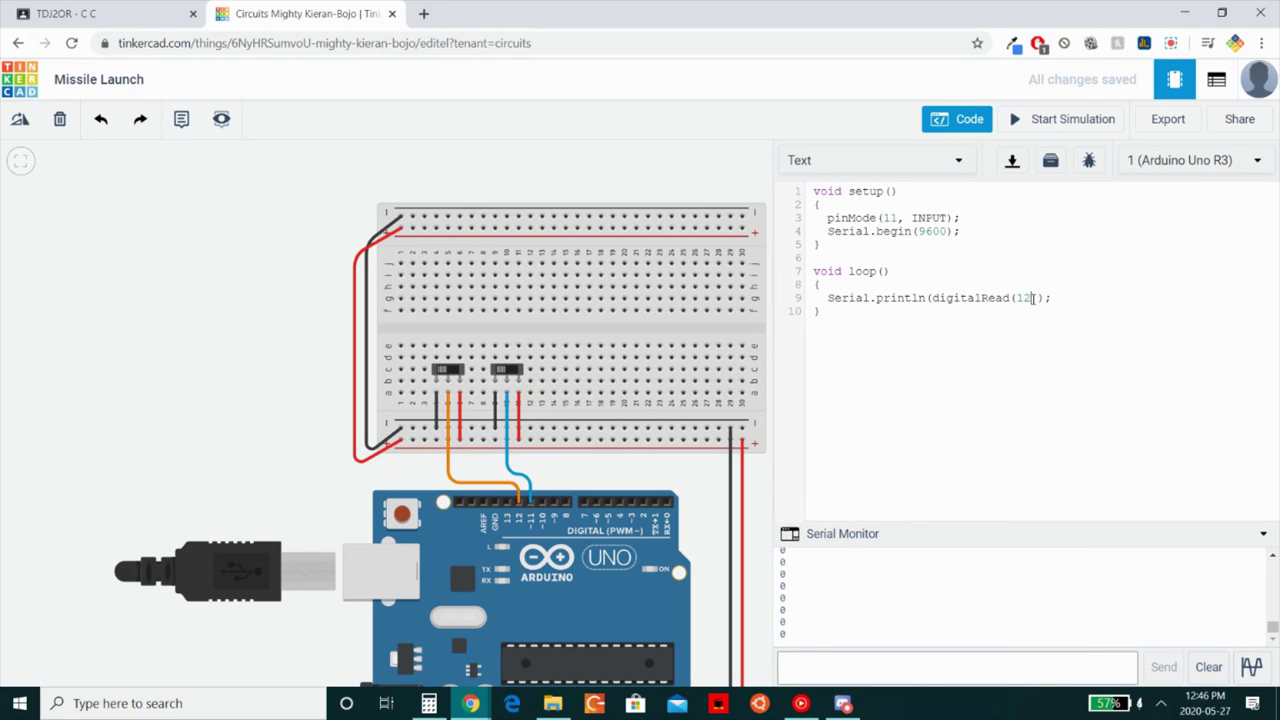
Run the simulation, toggle the second slideswitch both ways to check its serial readings, and stop the simulation
{"action": "left_click", "coordinate": [1033, 119]}
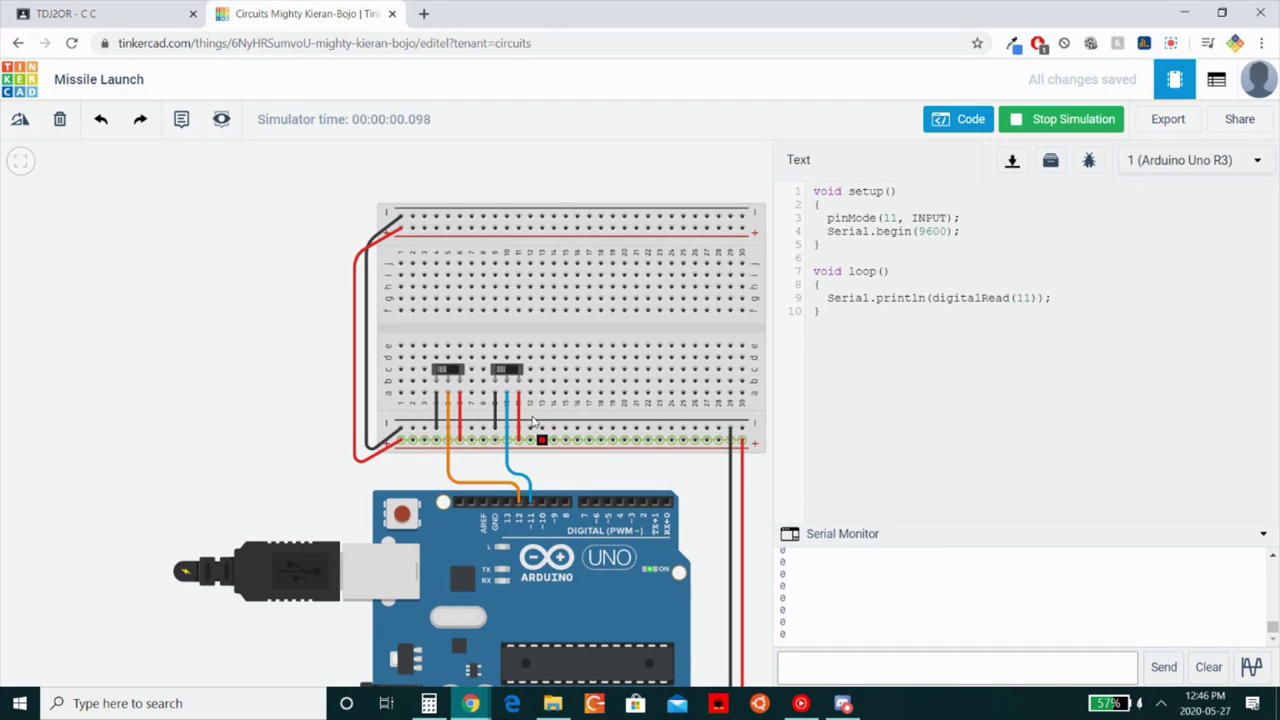
{"action": "left_click", "coordinate": [511, 373]}
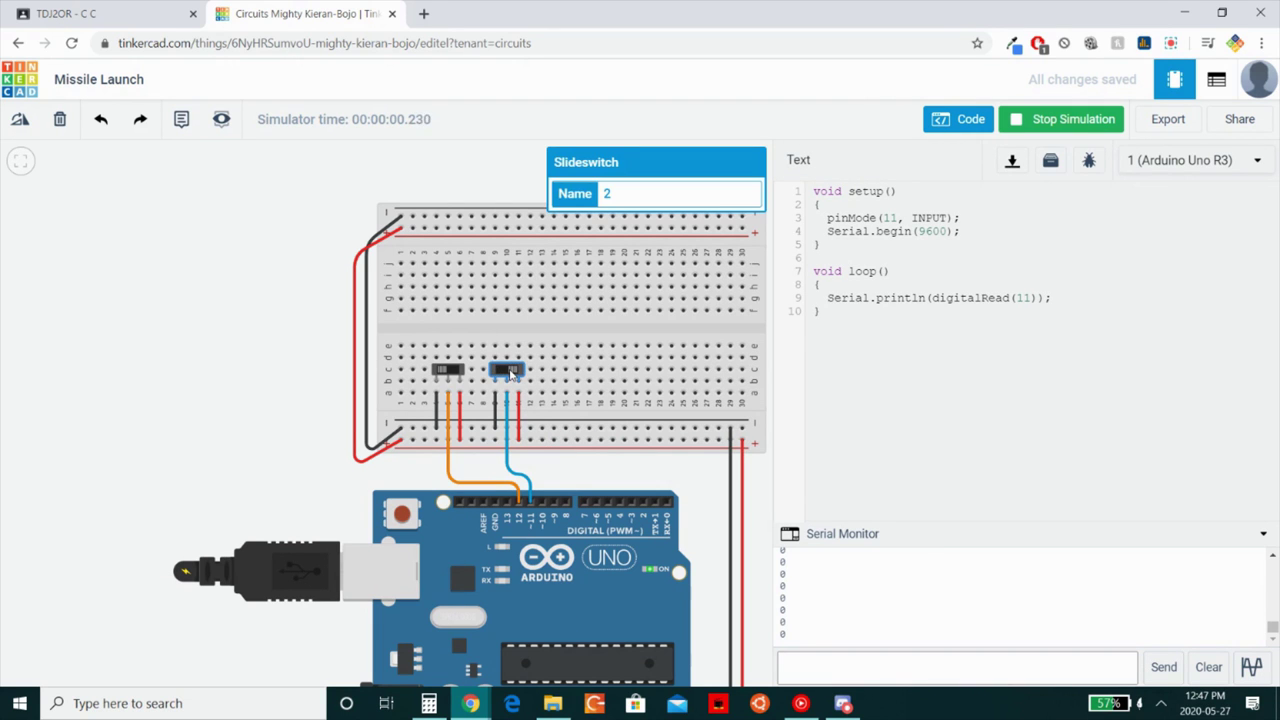
{"action": "left_click", "coordinate": [511, 373]}
{"action": "left_click", "coordinate": [1060, 128]}
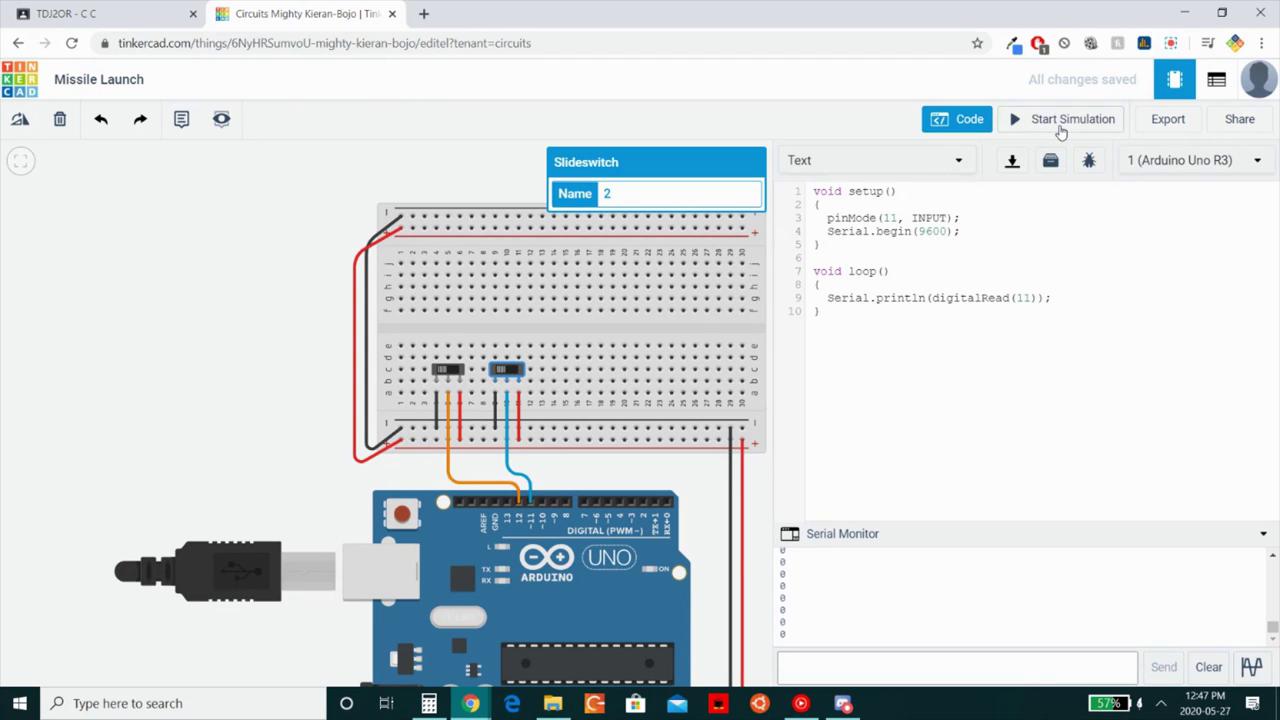
Place six LEDs on the lower half of the breadboard beside the switches, with their cathodes wired to the negative rail in black
{"action": "left_click", "coordinate": [226, 302]}
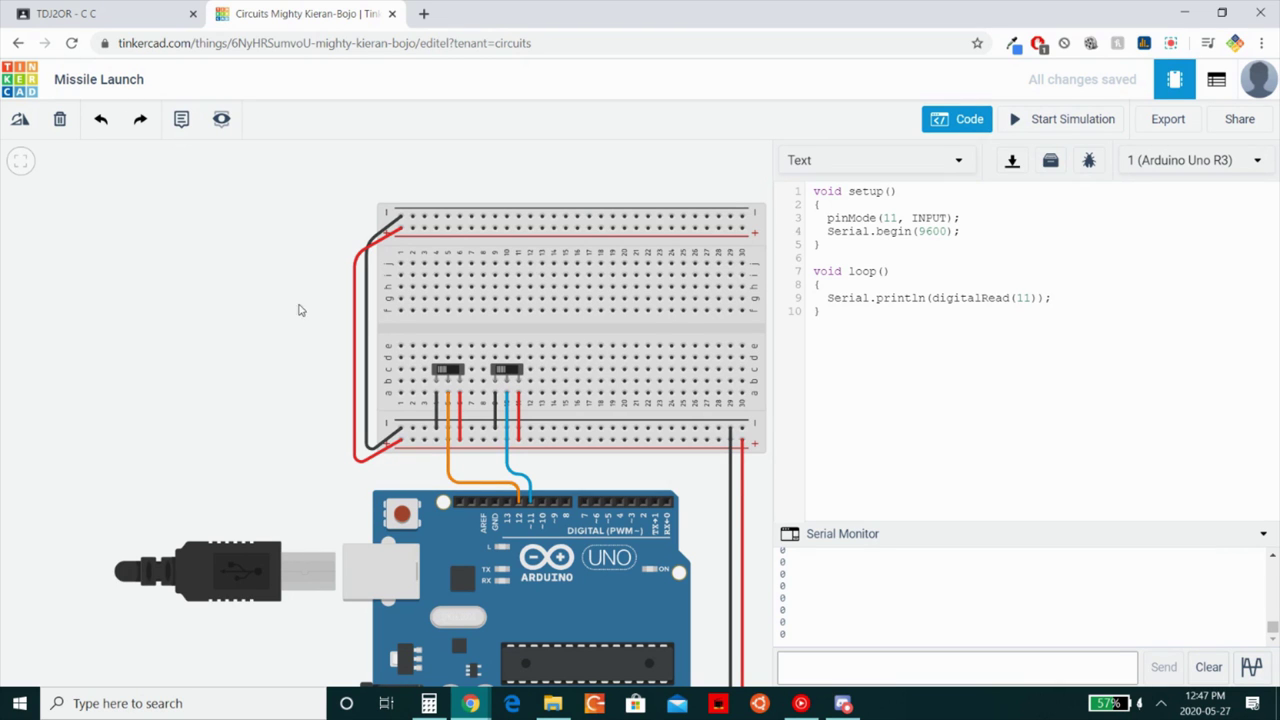
{"action": "left_click_drag", "start_coordinate": [280, 322], "coordinate": [250, 374]}
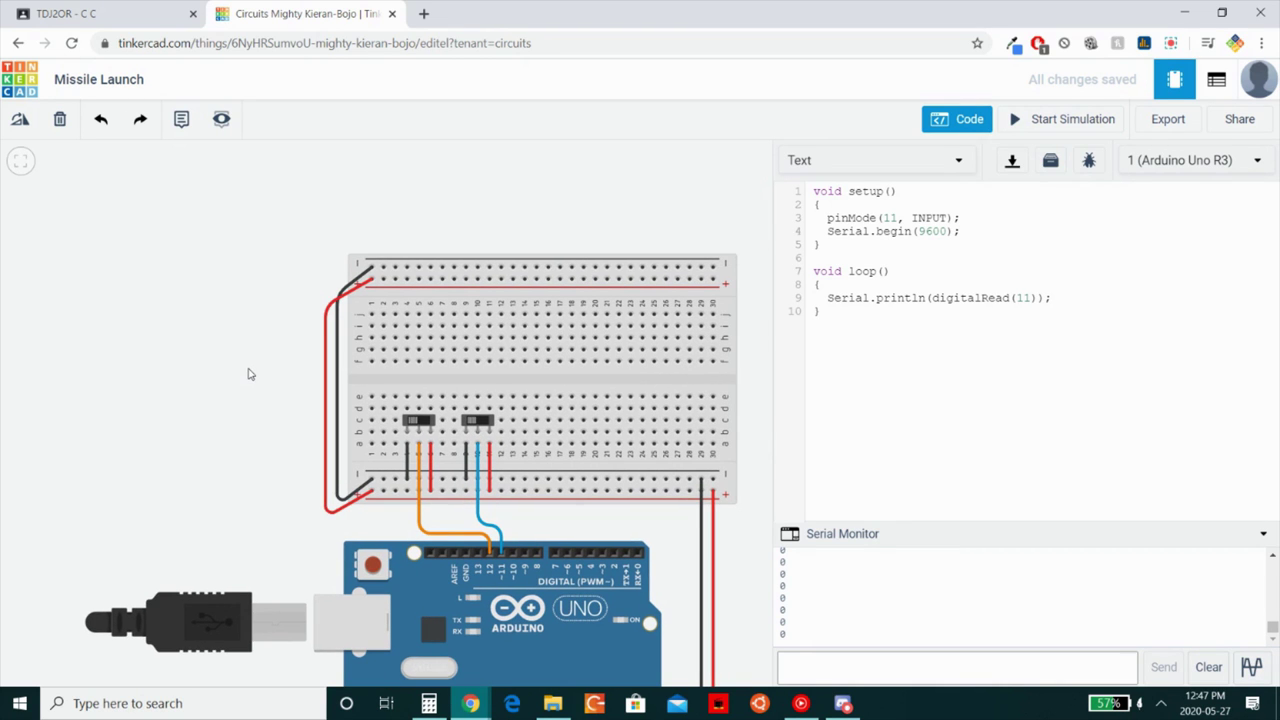
{"action": "left_click", "coordinate": [969, 131]}
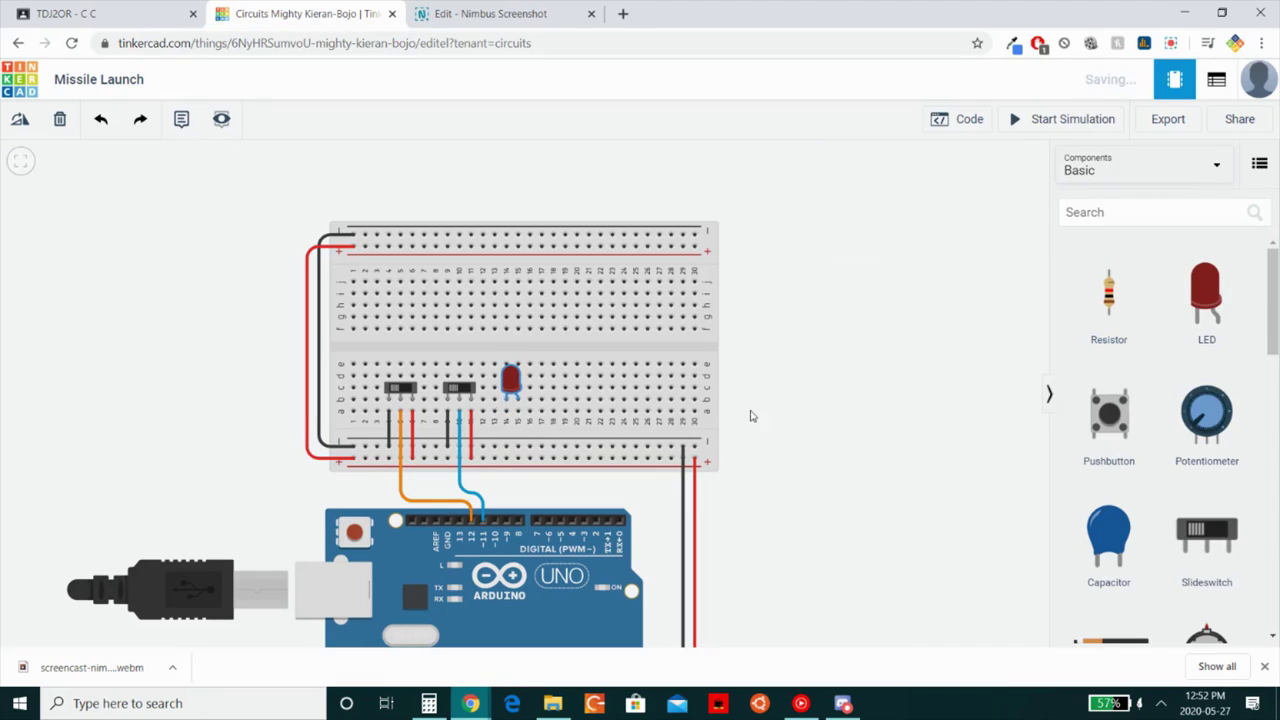
{"action": "left_click_drag", "start_coordinate": [1207, 300], "coordinate": [557, 380]}
{"action": "left_click_drag", "start_coordinate": [557, 405], "coordinate": [557, 445]}
{"action": "left_click_drag", "start_coordinate": [1207, 300], "coordinate": [601, 445]}
{"action": "left_click_drag", "start_coordinate": [1207, 300], "coordinate": [663, 382]}
Colour the first five LEDs beside the switches green, yellow, orange, blue and white, in that order
{"action": "left_click", "coordinate": [510, 378]}
{"action": "left_click", "coordinate": [1023, 223]}
{"action": "left_click", "coordinate": [534, 378]}
{"action": "left_click", "coordinate": [1023, 223]}
{"action": "left_click", "coordinate": [557, 378]}
{"action": "left_click", "coordinate": [1023, 223]}
{"action": "left_click", "coordinate": [581, 378]}
{"action": "left_click", "coordinate": [1023, 223]}
{"action": "left_click", "coordinate": [950, 330]}
{"action": "left_click", "coordinate": [604, 378]}
{"action": "left_click", "coordinate": [1023, 223]}
{"action": "left_click", "coordinate": [950, 386]}
{"action": "left_click", "coordinate": [829, 423]}
Wire the red LED's anode to digital pin 2 with a red wire and the white LED's anode to digital pin 3
{"action": "left_click", "coordinate": [670, 415]}
{"action": "left_click", "coordinate": [668, 500]}
{"action": "left_click", "coordinate": [605, 512]}
{"action": "left_click", "coordinate": [612, 415]}
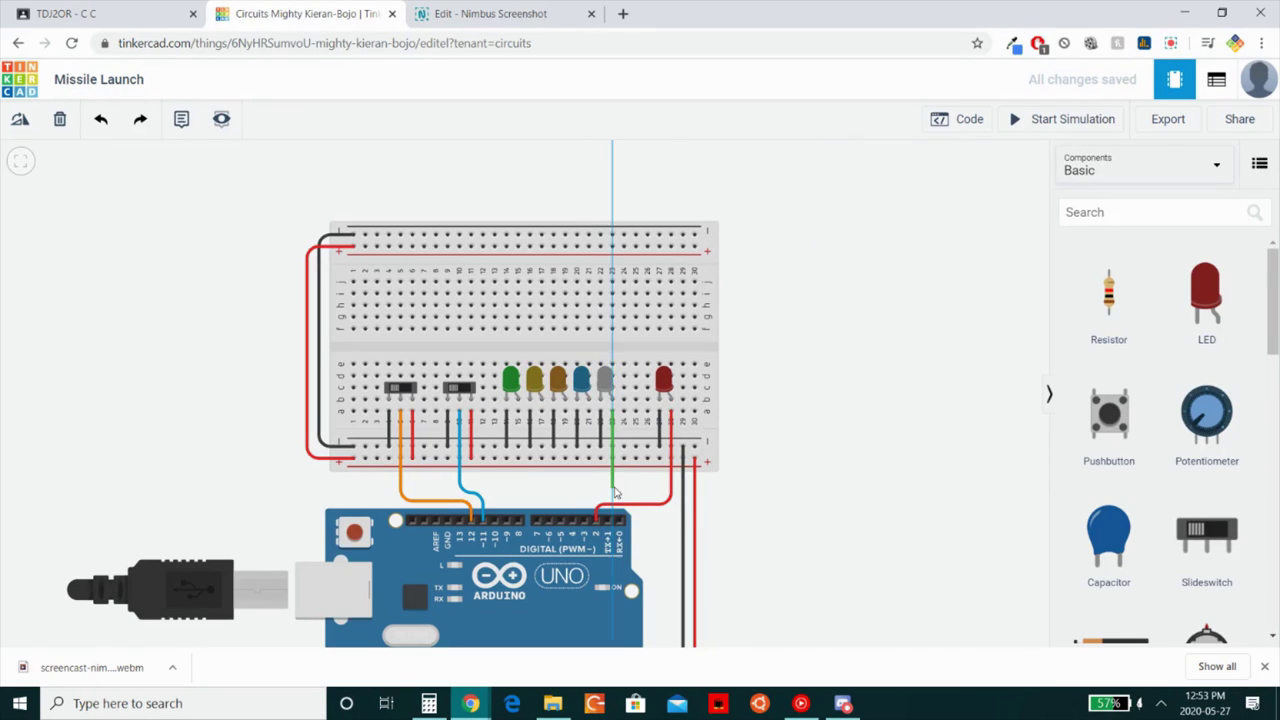
{"action": "left_click", "coordinate": [590, 518]}
Wire the blue LED's anode to digital pin 4 with a blue wire and colour the white LED's pin 3 wire grey
{"action": "left_click", "coordinate": [588, 415]}
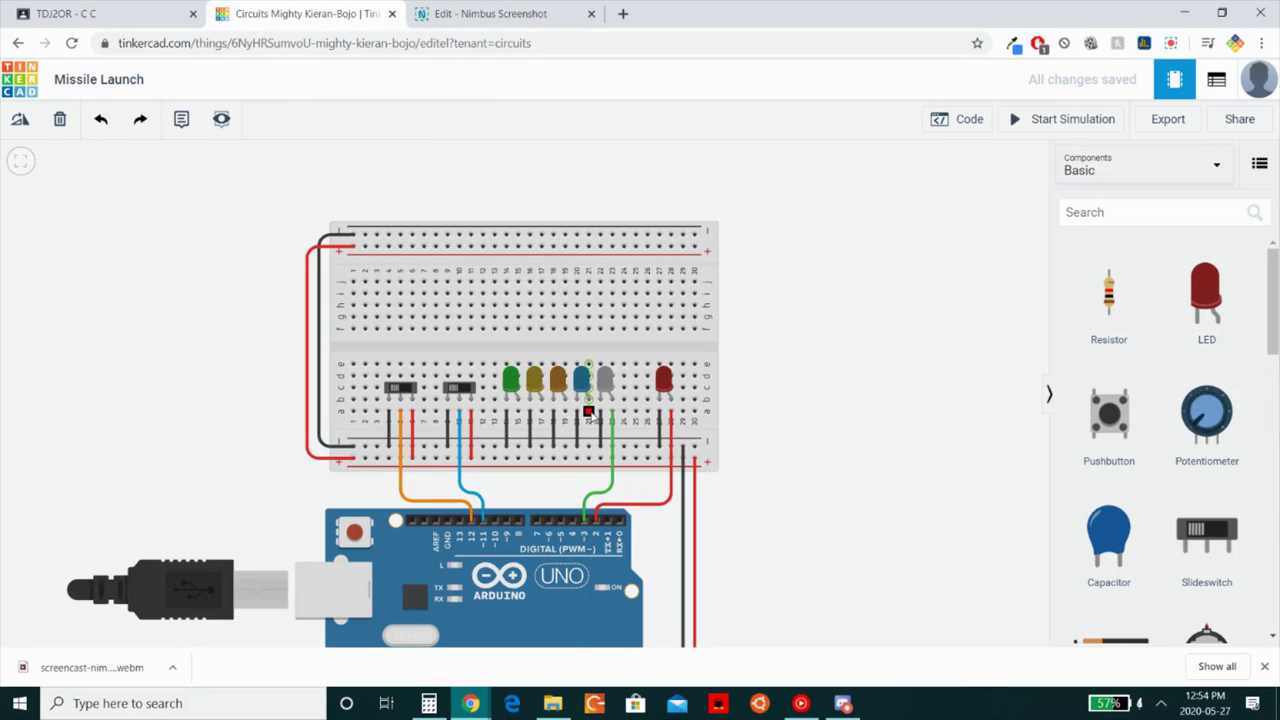
{"action": "left_click", "coordinate": [577, 520]}
{"action": "left_click", "coordinate": [1023, 194]}
{"action": "left_click", "coordinate": [891, 491]}
Wire the orange LED's anode to digital pin 5 with an orange wire
{"action": "left_click", "coordinate": [564, 414]}
{"action": "left_click", "coordinate": [562, 518]}
{"action": "left_click", "coordinate": [922, 196]}
{"action": "left_click", "coordinate": [922, 250]}
Wire the yellow LED's anode to digital pin 6, colour the wire yellow and tidy its bend
{"action": "left_click", "coordinate": [541, 413]}
{"action": "left_click", "coordinate": [550, 519]}
{"action": "left_click", "coordinate": [775, 490]}
{"action": "left_click", "coordinate": [546, 476]}
{"action": "left_click", "coordinate": [922, 196]}
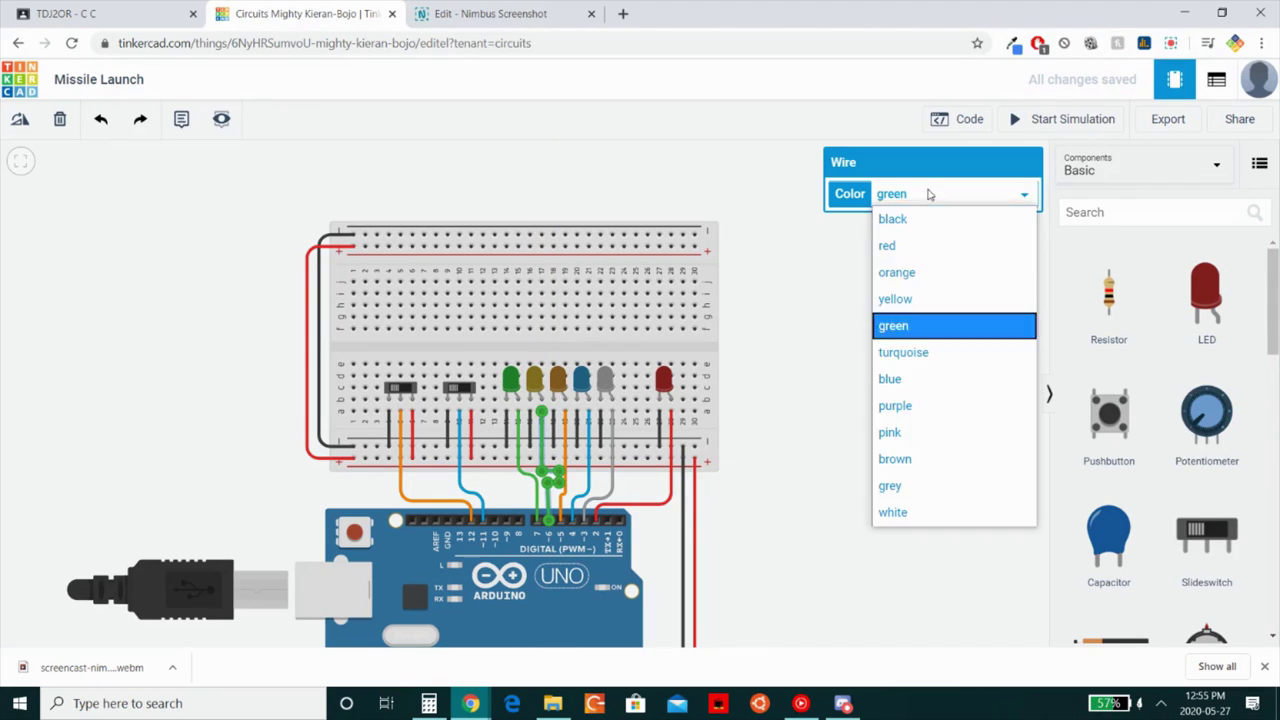
{"action": "left_click", "coordinate": [914, 294]}
{"action": "left_click", "coordinate": [798, 554]}
{"action": "left_click", "coordinate": [547, 472]}
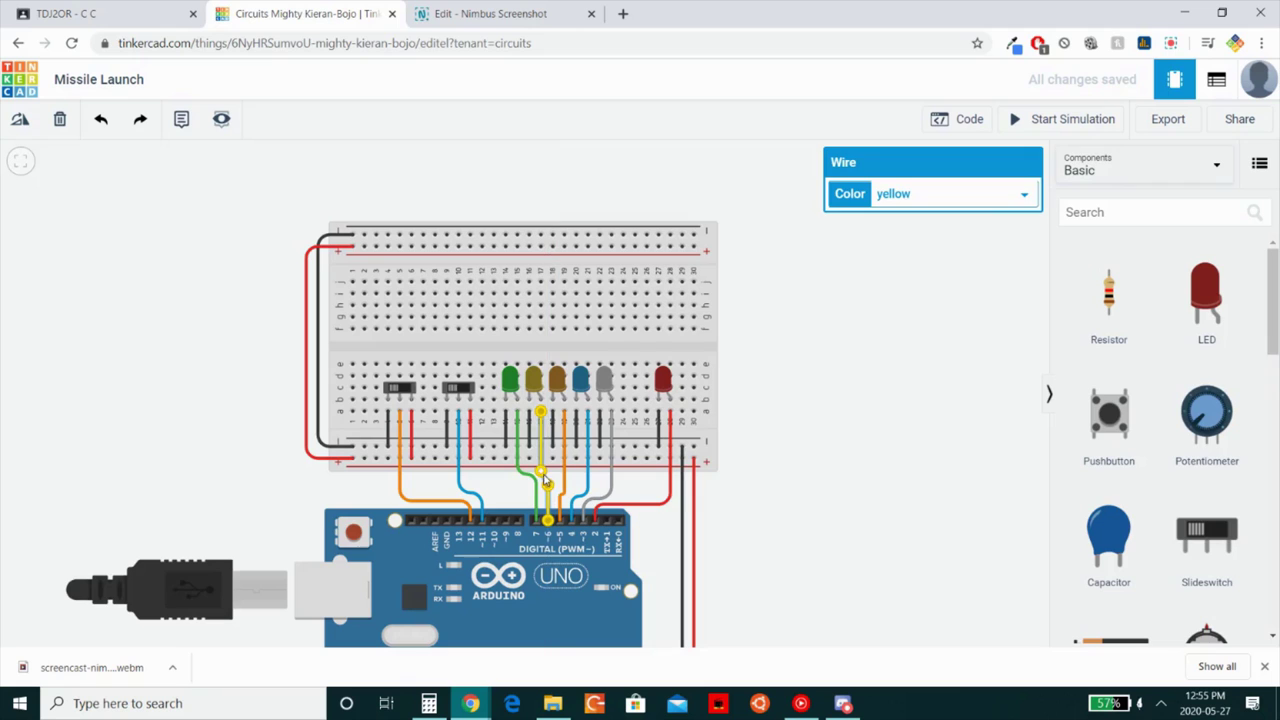
{"action": "left_click_drag", "start_coordinate": [547, 472], "coordinate": [548, 470]}
{"action": "left_click", "coordinate": [793, 487]}
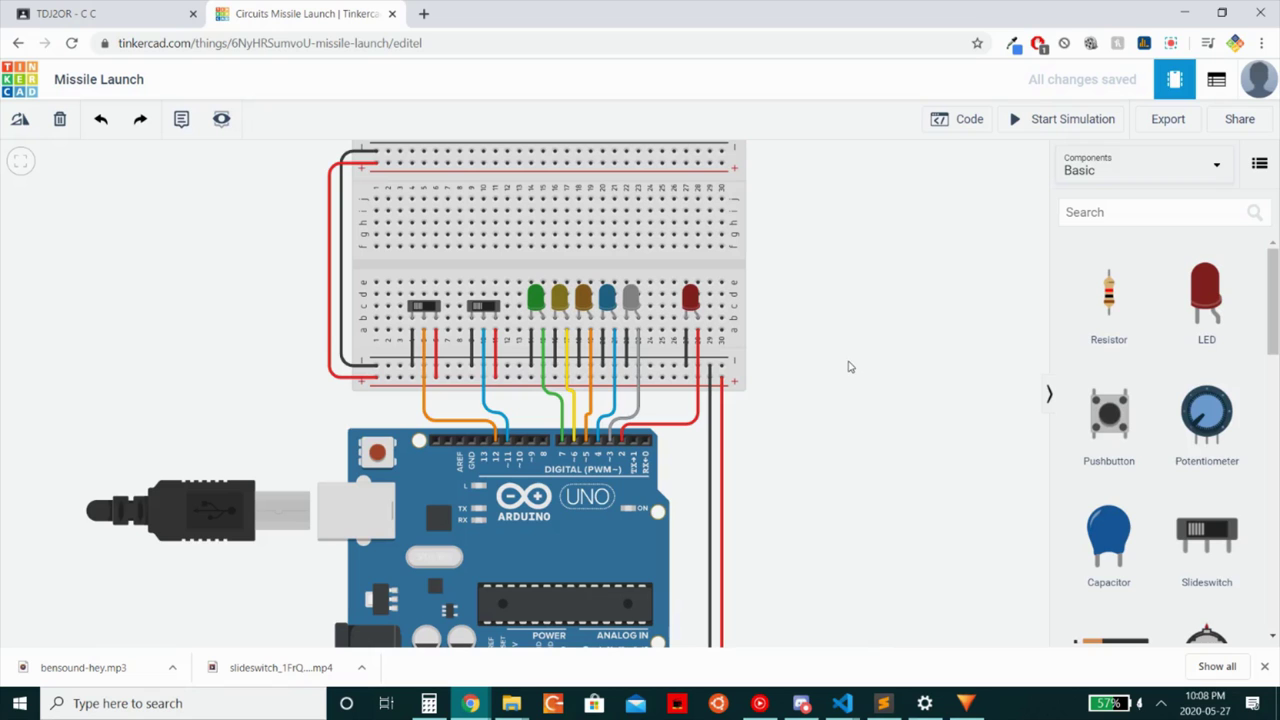
Move the green and yellow LEDs to the breadboard's upper half and bridge each anode across the centre gap with a resistor
{"action": "left_click", "coordinate": [549, 302]}
{"action": "left_click_drag", "start_coordinate": [549, 302], "coordinate": [549, 233]}
{"action": "mouse_move", "coordinate": [1108, 295]}
{"action": "left_mouse_down"}
{"action": "mouse_move", "coordinate": [554, 300]}
{"action": "mouse_move", "coordinate": [542, 270]}
{"action": "mouse_move", "coordinate": [559, 216]}
{"action": "left_mouse_up"}
{"action": "left_click", "coordinate": [531, 247]}
{"action": "left_click", "coordinate": [531, 282]}
{"action": "key", "text": "0"}
{"action": "left_click", "coordinate": [829, 362]}
{"action": "left_click_drag", "start_coordinate": [1108, 295], "coordinate": [531, 347]}
{"action": "left_click", "coordinate": [531, 265]}
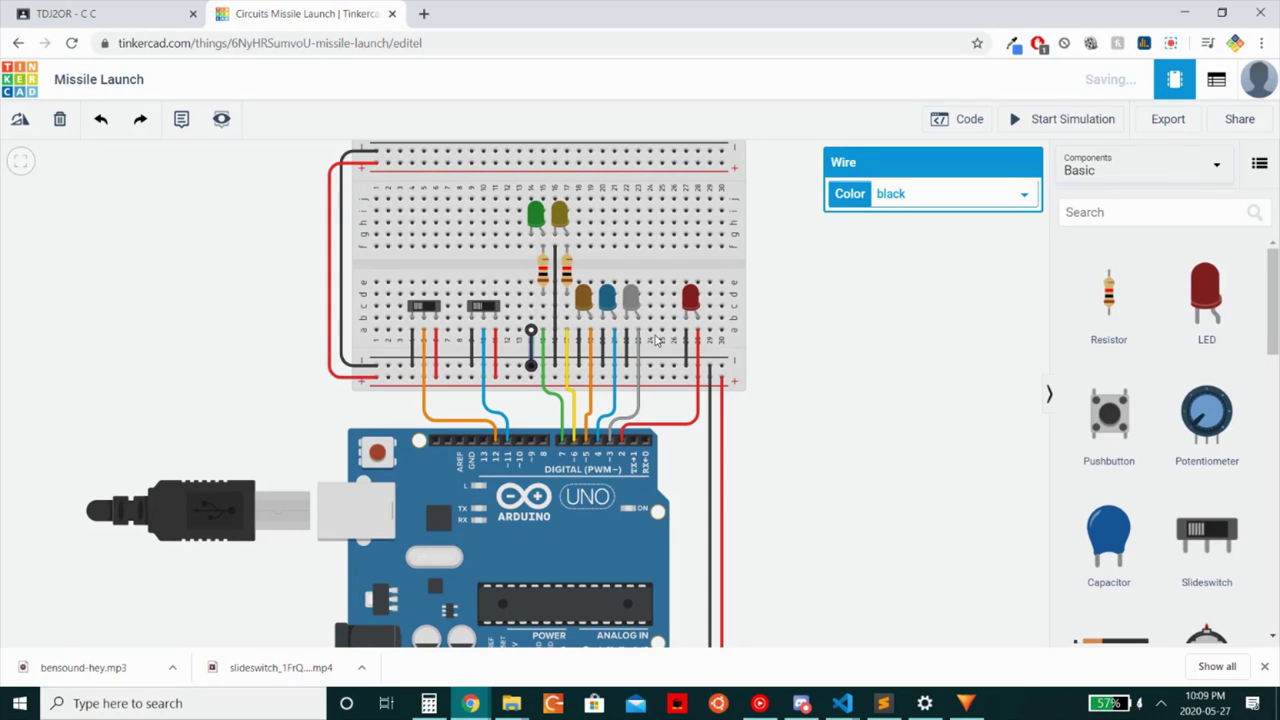
{"action": "left_click", "coordinate": [877, 357]}
Move the orange LED to the upper half, add its resistor across the gap and extend its black ground wire to the cathode
{"action": "left_click", "coordinate": [583, 298]}
{"action": "left_click_drag", "start_coordinate": [583, 298], "coordinate": [583, 215]}
{"action": "left_click_drag", "start_coordinate": [1108, 295], "coordinate": [590, 268]}
{"action": "left_click_drag", "start_coordinate": [578, 330], "coordinate": [578, 245]}
Move the blue and white LEDs to the upper half, each with a resistor across the gap and its ground wire reconnected
{"action": "left_click_drag", "start_coordinate": [607, 297], "coordinate": [607, 215]}
{"action": "left_click_drag", "start_coordinate": [1108, 295], "coordinate": [602, 247]}
{"action": "left_click_drag", "start_coordinate": [630, 300], "coordinate": [630, 215]}
{"action": "left_click_drag", "start_coordinate": [1108, 295], "coordinate": [638, 270]}
{"action": "left_click_drag", "start_coordinate": [626, 340], "coordinate": [626, 232]}
{"action": "left_click", "coordinate": [872, 371]}
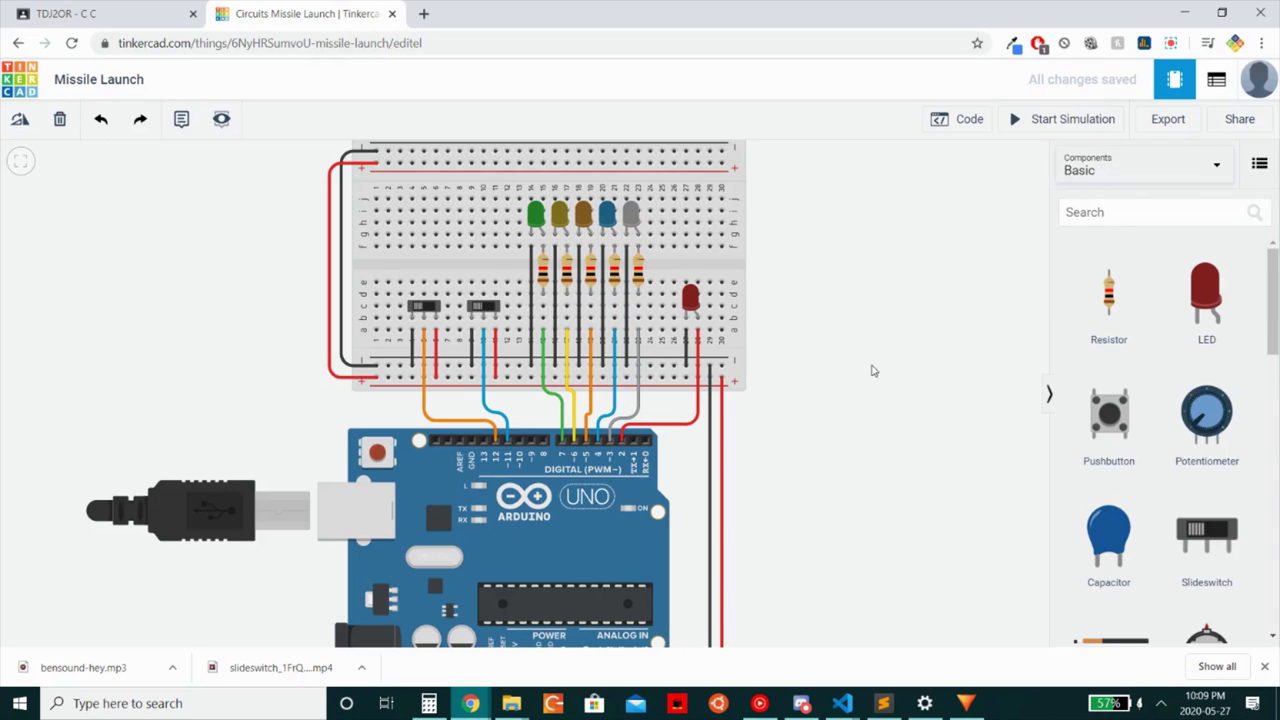
Move the red LED to the upper half and bridge its anode across the centre gap with a resistor
{"action": "left_click_drag", "start_coordinate": [690, 297], "coordinate": [690, 215]}
{"action": "left_click_drag", "start_coordinate": [1108, 295], "coordinate": [690, 340]}
{"action": "left_click", "coordinate": [994, 203]}
{"action": "left_click", "coordinate": [1170, 45]}
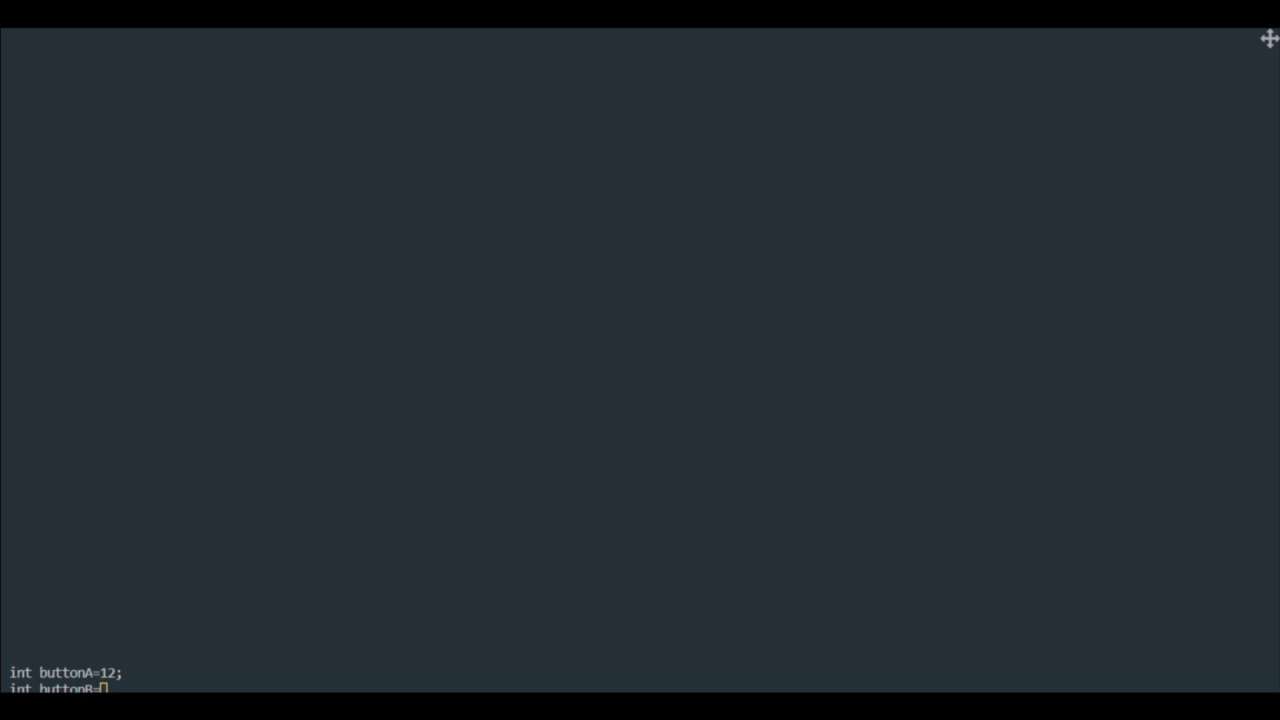
In the sketch code, set int buttonB=11 and declare int powerUpLeds[6]={}; and int currentTime; as separate blocks
{"action": "type", "text": "11;"}
{"action": "key", "text": "Return"}
{"action": "key", "text": "Return"}
{"action": "type", "text": "int nowerUpLeds[6]={};"}
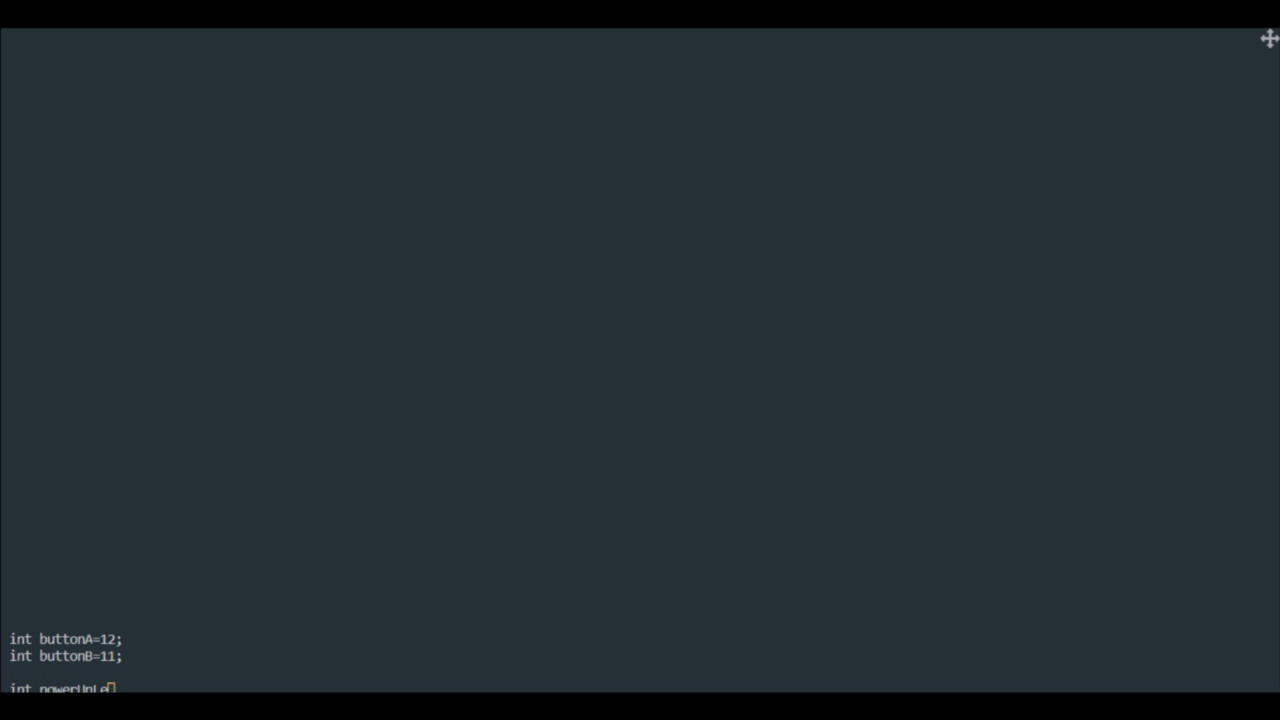
{"action": "key", "text": "Return"}
{"action": "key", "text": "Return"}
{"action": "type", "text": "int currentTime;"}
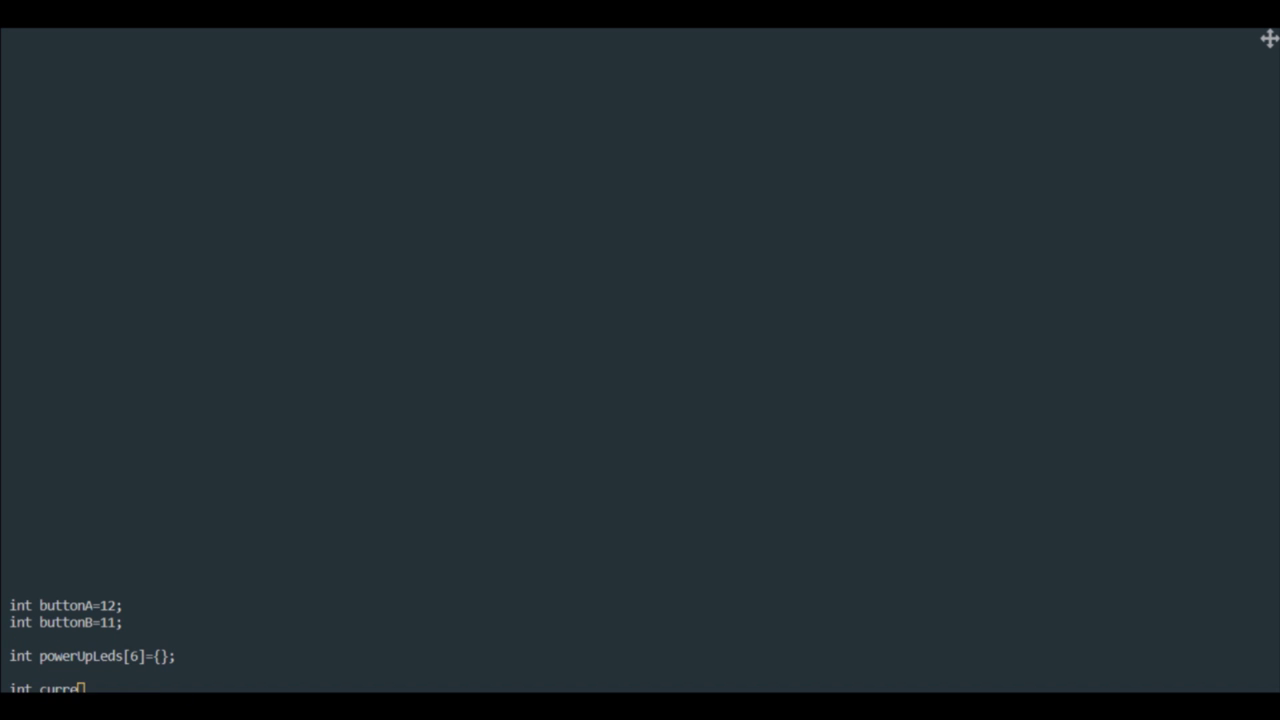
Declare the integer switch-state variables aValCurrent, bValCurrent, aValPast and bValPast, each on its own line
{"action": "key", "text": "Return"}
{"action": "key", "text": "Return"}
{"action": "type", "text": "int aValCurrent;"}
{"action": "key", "text": "Return"}
{"action": "type", "text": "int bValCurrent;"}
{"action": "key", "text": "Return"}
{"action": "type", "text": "int aValPast;"}
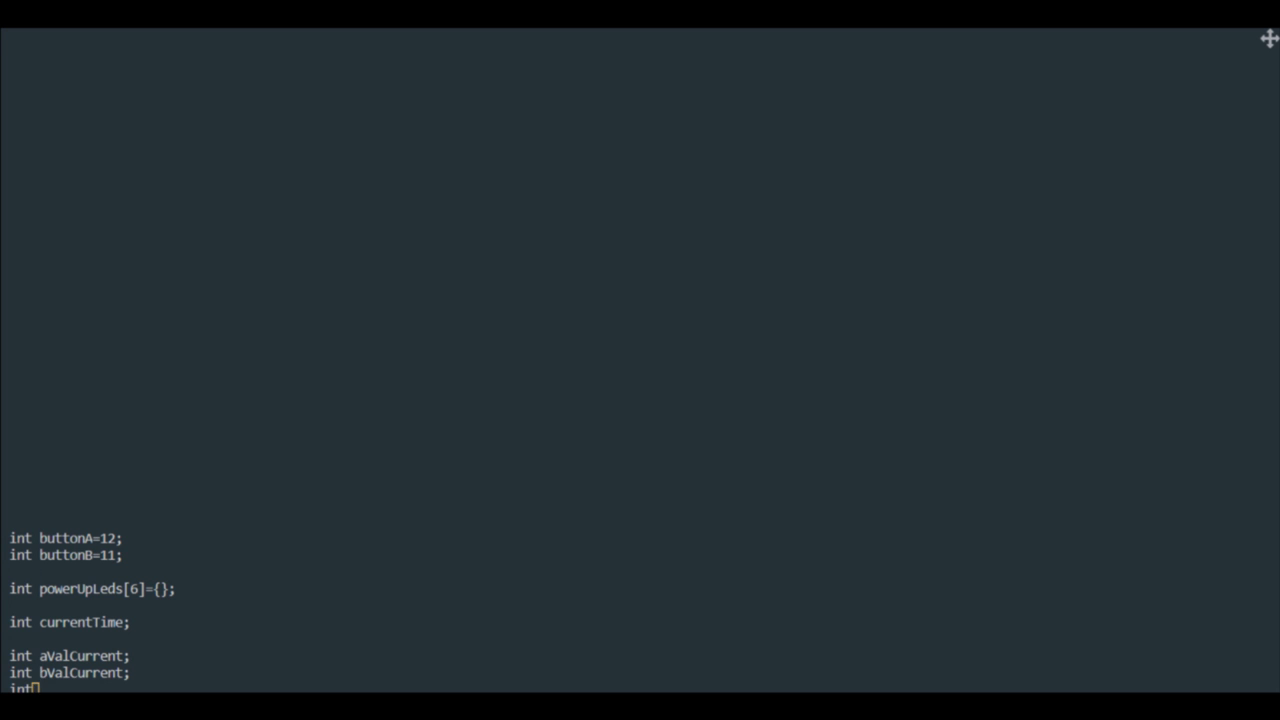
{"action": "key", "text": "Return"}
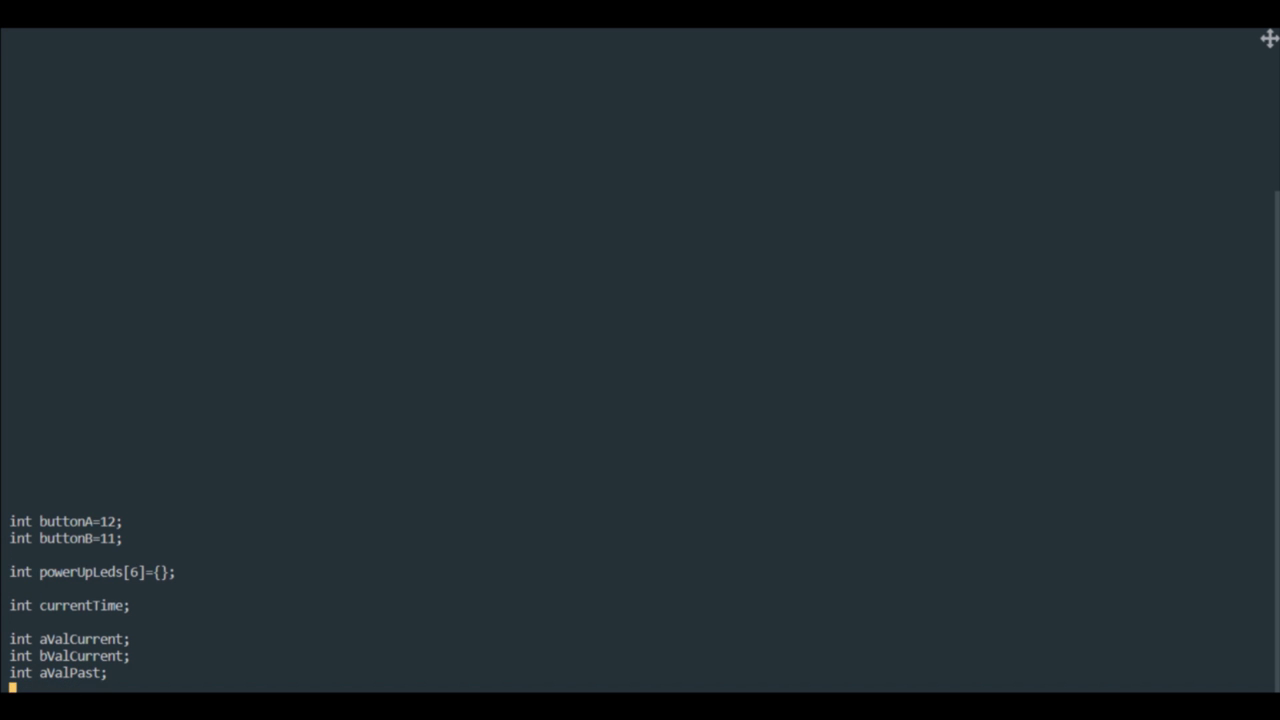
{"action": "type", "text": "int bValPast;"}
Declare the integers aTime and bTime in a separate block below the switch-state variables
{"action": "key", "text": "Return"}
{"action": "key", "text": "Return"}
{"action": "type", "text": "int aTime;"}
{"action": "key", "text": "Return"}
{"action": "type", "text": "int bTime;"}
Declare the countdown variables bool countDownStart=false;, int countDownTime; and int startTime; in a new block
{"action": "key", "text": "Return"}
{"action": "key", "text": "Return"}
{"action": "type", "text": "bool countD"}
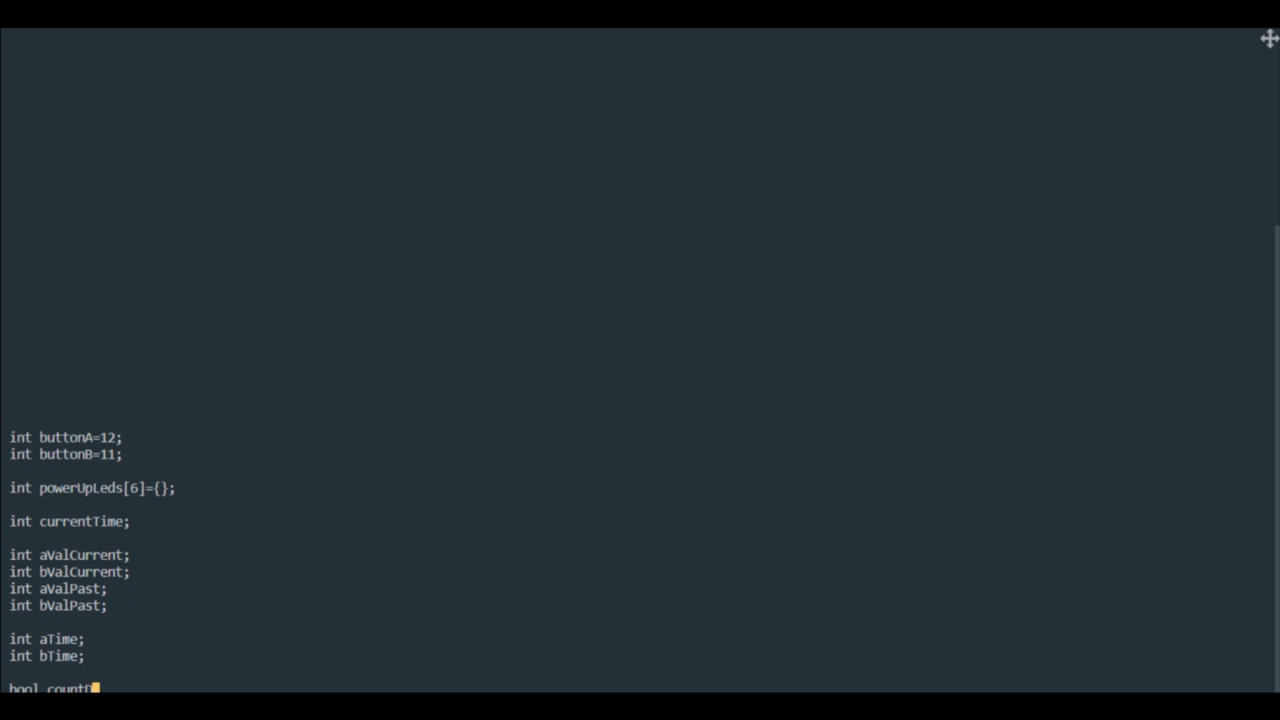
{"action": "type", "text": "ownStart=false;"}
{"action": "key", "text": "Return"}
{"action": "type", "text": "int countDownTime;"}
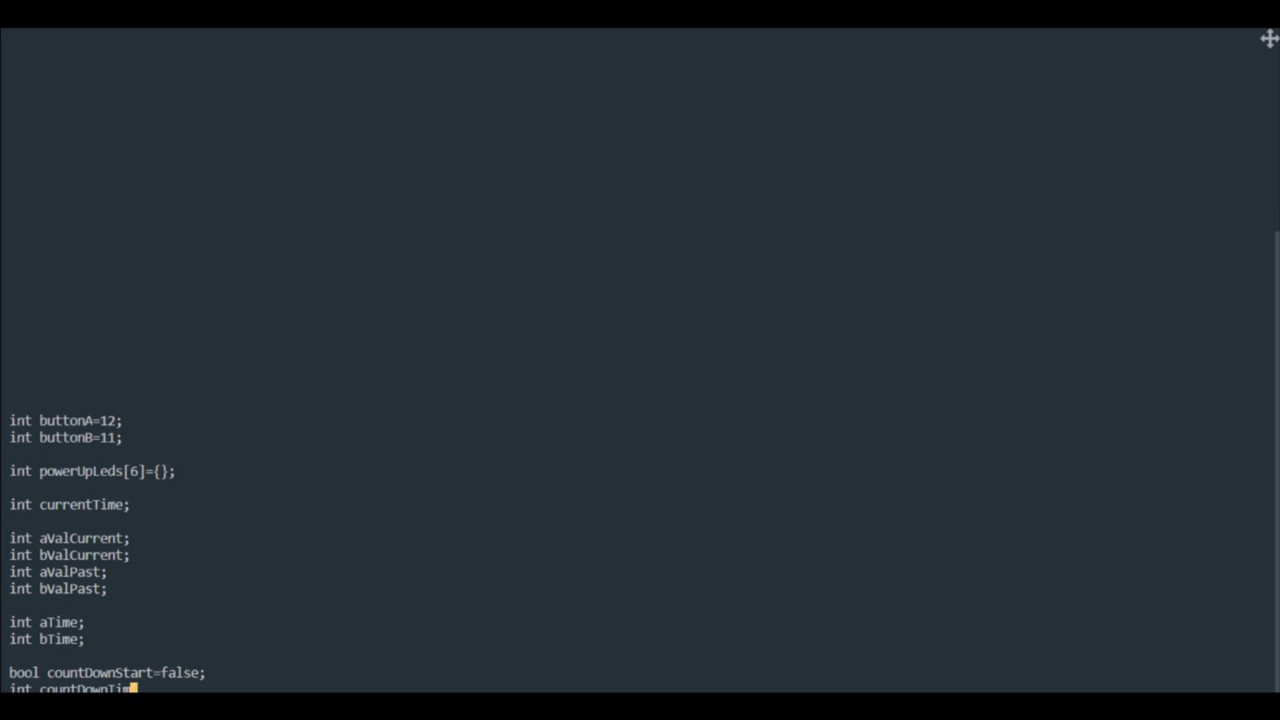
{"action": "key", "text": "Return"}
{"action": "type", "text": "int startTime;"}
Declare int launched=false; in its own block below startTime
{"action": "key", "text": "Return"}
{"action": "key", "text": "Return"}
{"action": "type", "text": "int la"}
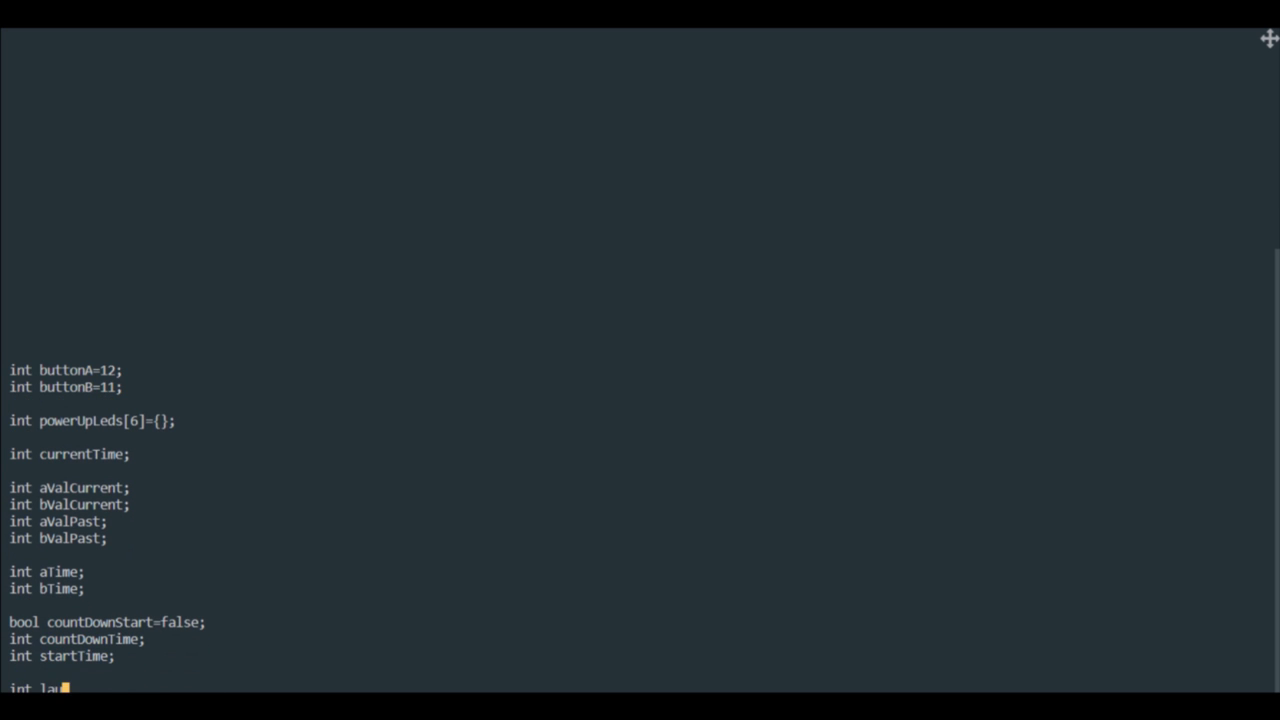
{"action": "type", "text": "unched=false;"}
Begin void setup() with int j=0; and open the loop for (int i=7; i>=2; i--){
{"action": "key", "text": "Return"}
{"action": "key", "text": "Return"}
{"action": "type", "text": "void setup(){"}
{"action": "key", "text": "Return"}
{"action": "key", "text": "Tab"}
{"action": "type", "text": "int j=0;"}
{"action": "key", "text": "Return"}
{"action": "type", "text": "for (int i=7; i>=2; i--){"}
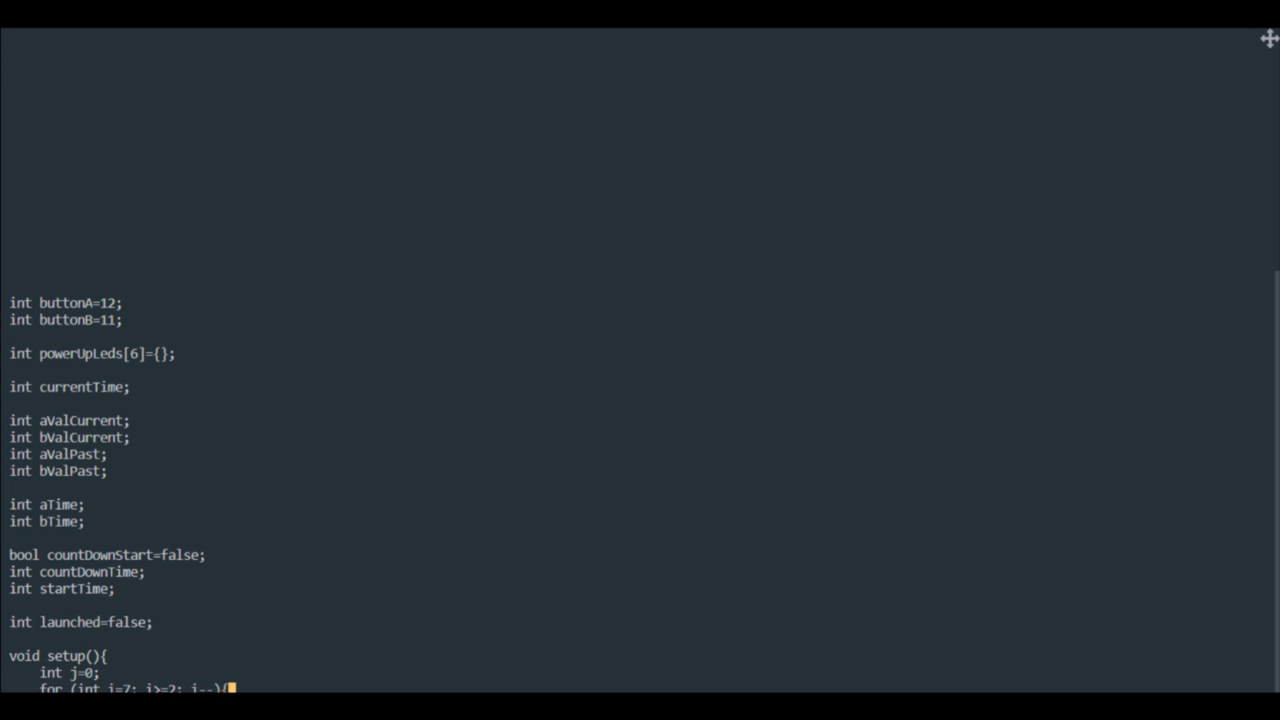
Fill the for loop with powerUpLeds[j]=i;, pinMode(i,OUTPUT); and j++;, and close its brace
{"action": "key", "text": "Return"}
{"action": "key", "text": "Tab"}
{"action": "type", "text": "powerUpLeds[j]=i;"}
{"action": "key", "text": "Return"}
{"action": "key", "text": "Tab"}
{"action": "type", "text": "pinMode(i,OUTPUT);"}
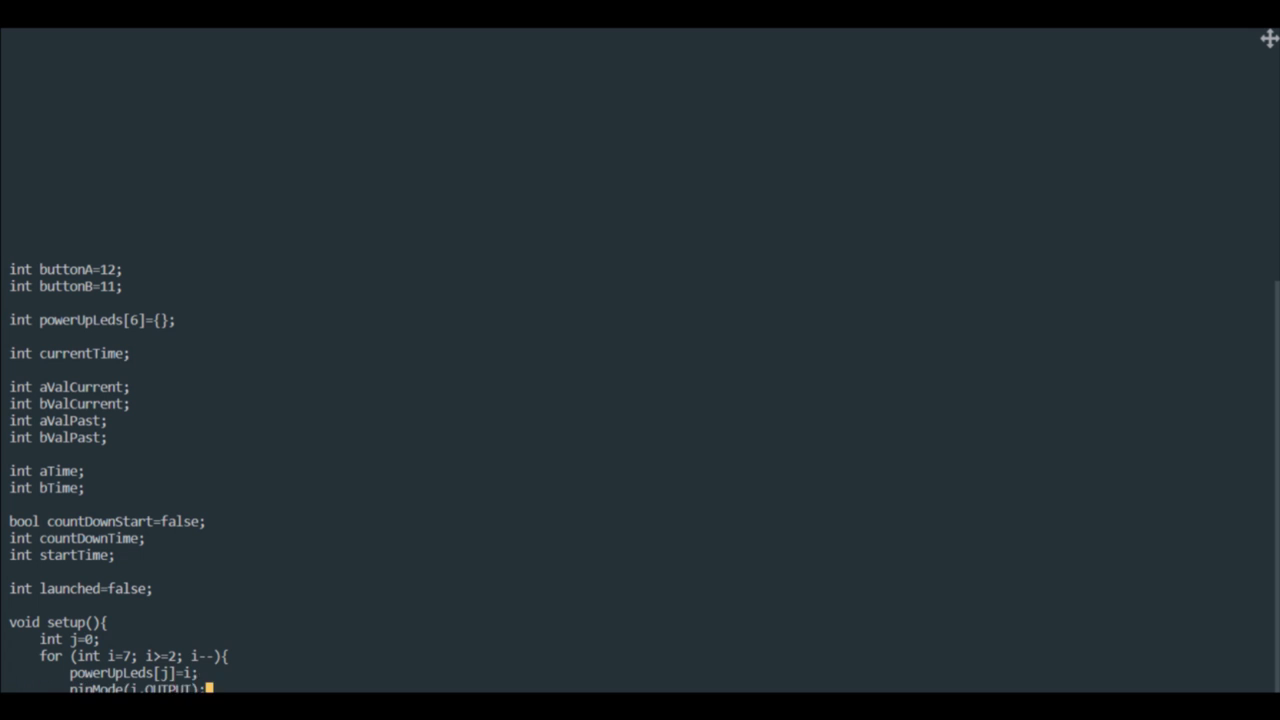
{"action": "key", "text": "Return"}
{"action": "key", "text": "Tab"}
{"action": "key", "text": "Tab"}
{"action": "type", "text": "j++;"}
{"action": "key", "text": "Return"}
{"action": "key", "text": "Tab"}
{"action": "key", "text": "Tab"}
{"action": "type", "text": "}"}
Add pinMode(buttonA, INPUT); and pinMode(buttonB, INPUT); below the for loop in setup
{"action": "key", "text": "Return"}
{"action": "key", "text": "Tab"}
{"action": "type", "text": "pinMode(huttonA, INPUT);"}
{"action": "key", "text": "Return"}
{"action": "key", "text": "Tab"}
{"action": "type", "text": "pinMode(bu"}
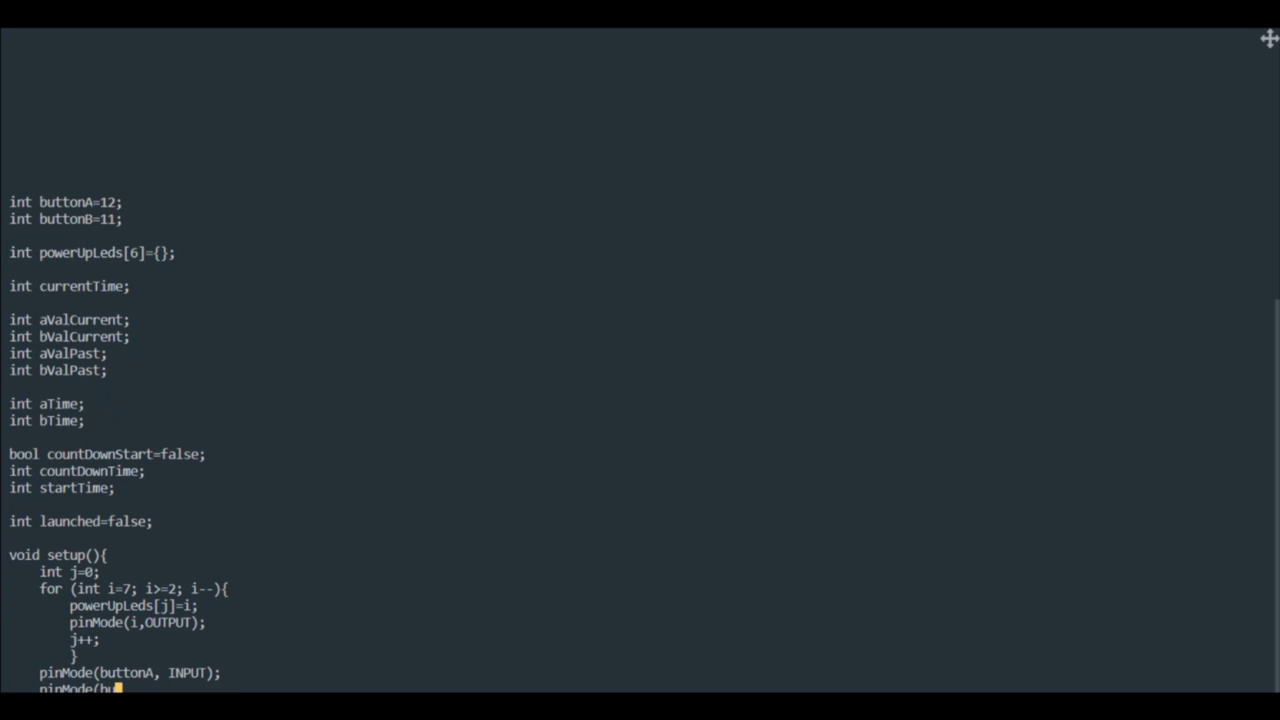
{"action": "type", "text": "ttonB, INPUT);"}
Add Serial.begin(9600); after a blank line and close the setup function
{"action": "key", "text": "Return"}
{"action": "key", "text": "Return"}
{"action": "key", "text": "Tab"}
{"action": "type", "text": "Serial.begin(9600"}
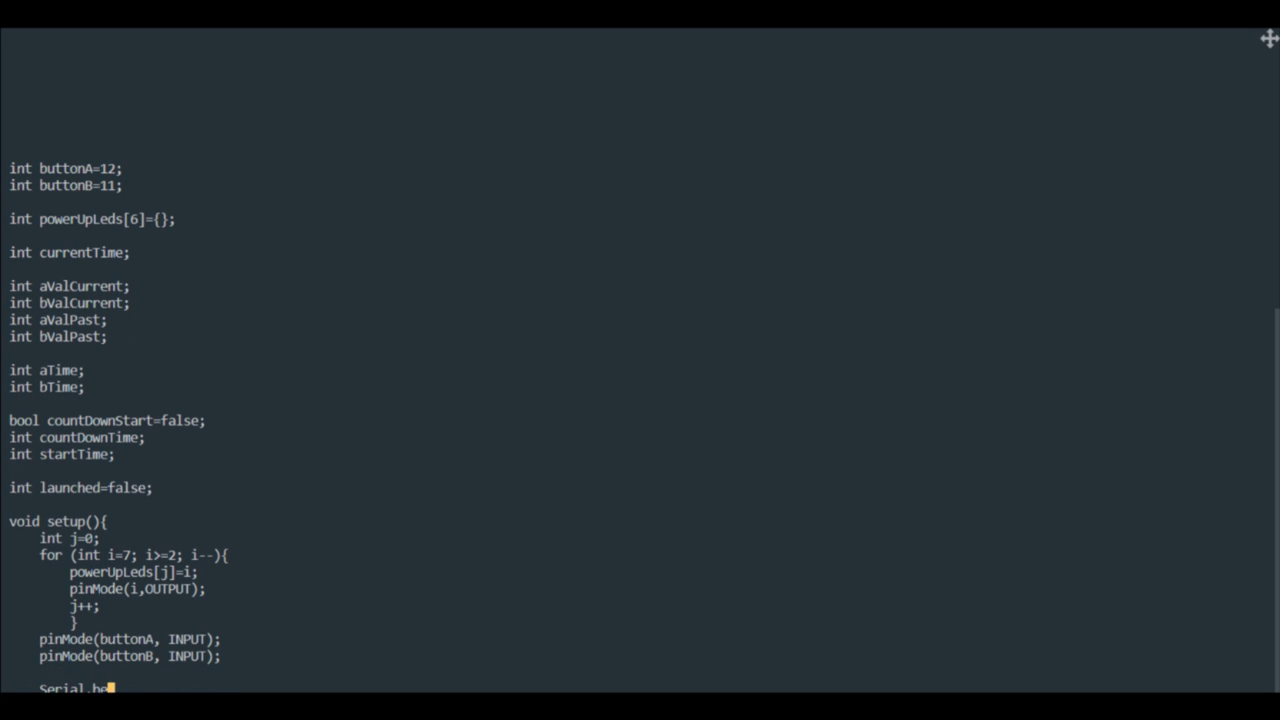
{"action": "type", "text": ");"}
{"action": "key", "text": "Return"}
{"action": "key", "text": "Return"}
{"action": "type", "text": "}"}
{"action": "key", "text": "Return"}
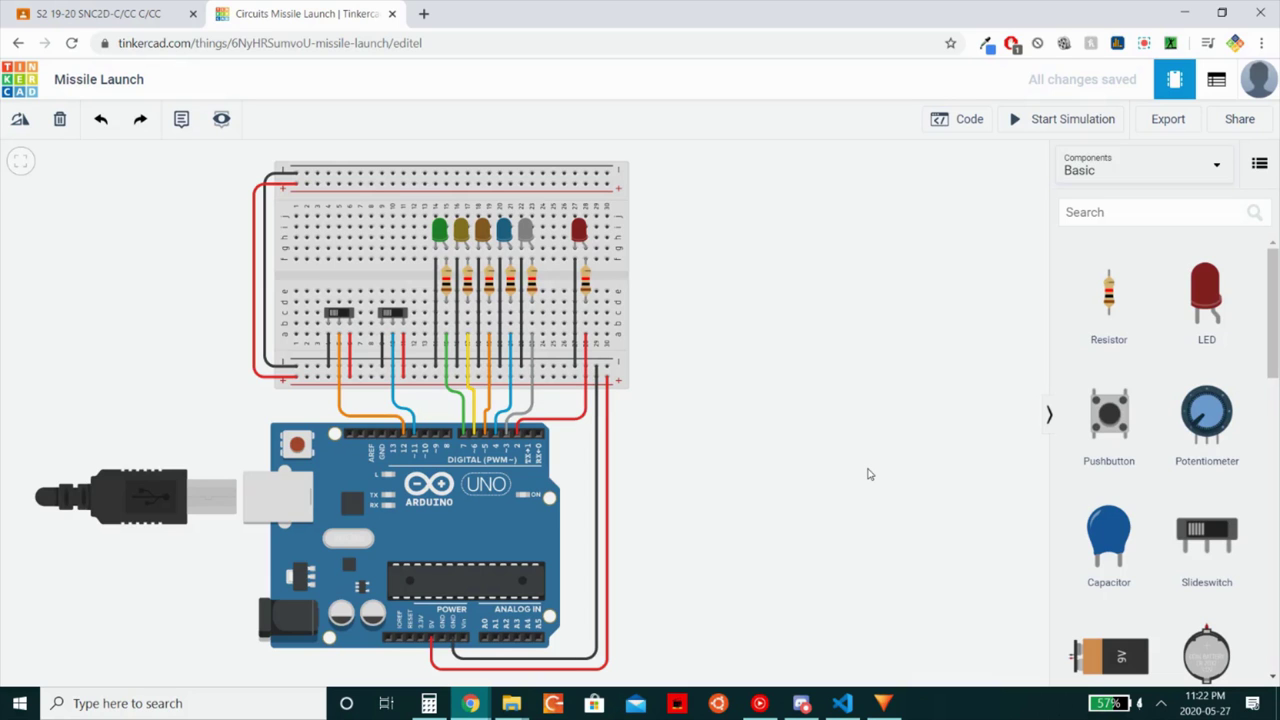
Start the simulation of the circuit and flip slideswitch 1 followed by slideswitch 2
{"action": "left_click", "coordinate": [1042, 119]}
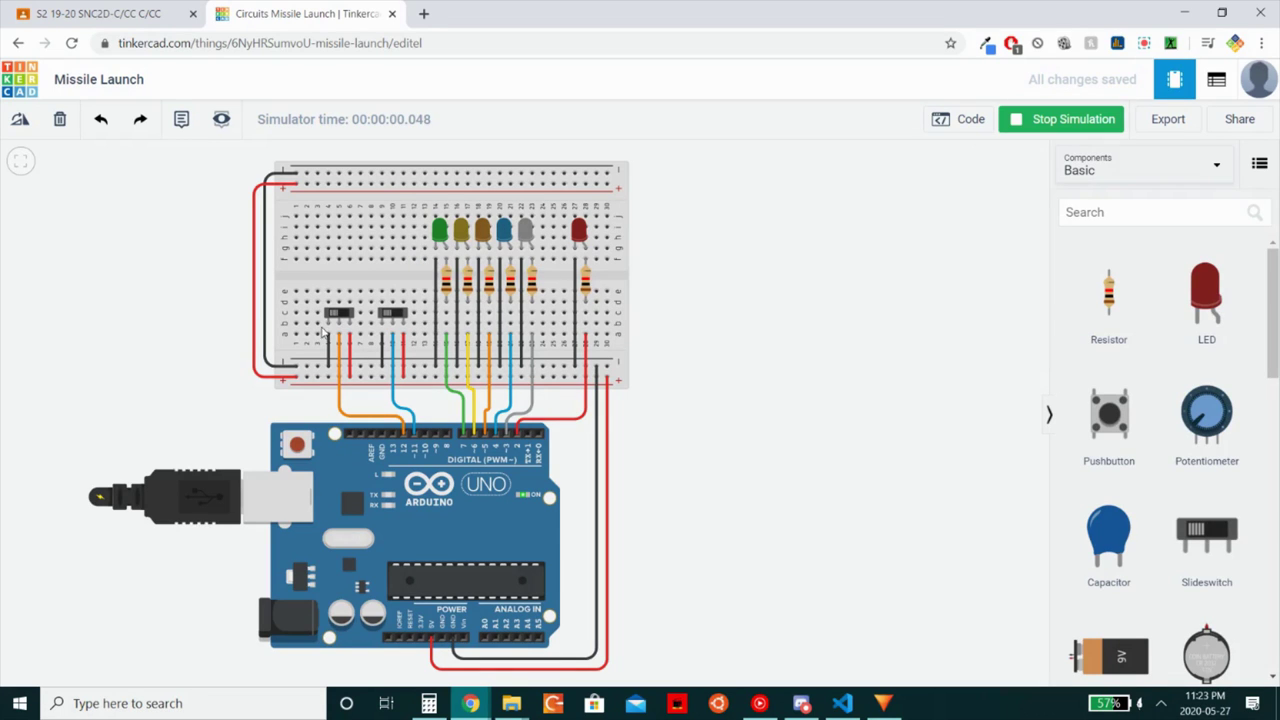
{"action": "left_click", "coordinate": [343, 315]}
{"action": "left_click", "coordinate": [341, 315]}
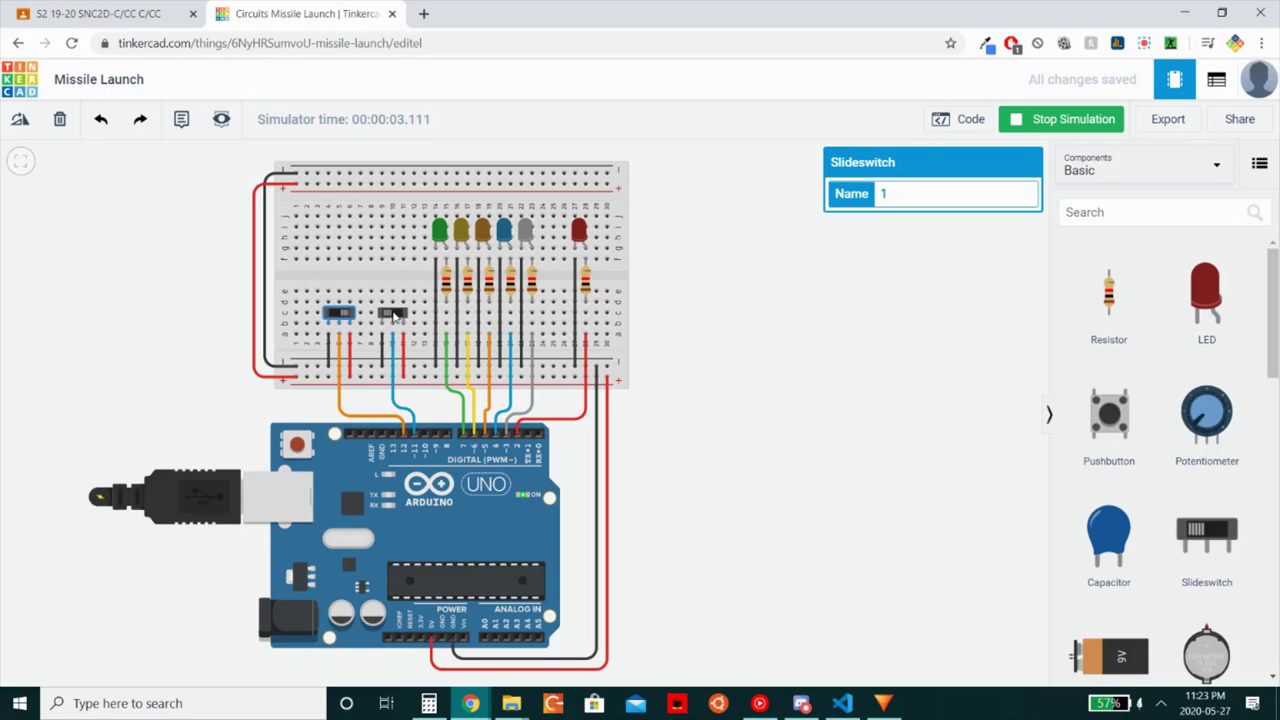
{"action": "left_click", "coordinate": [396, 315]}
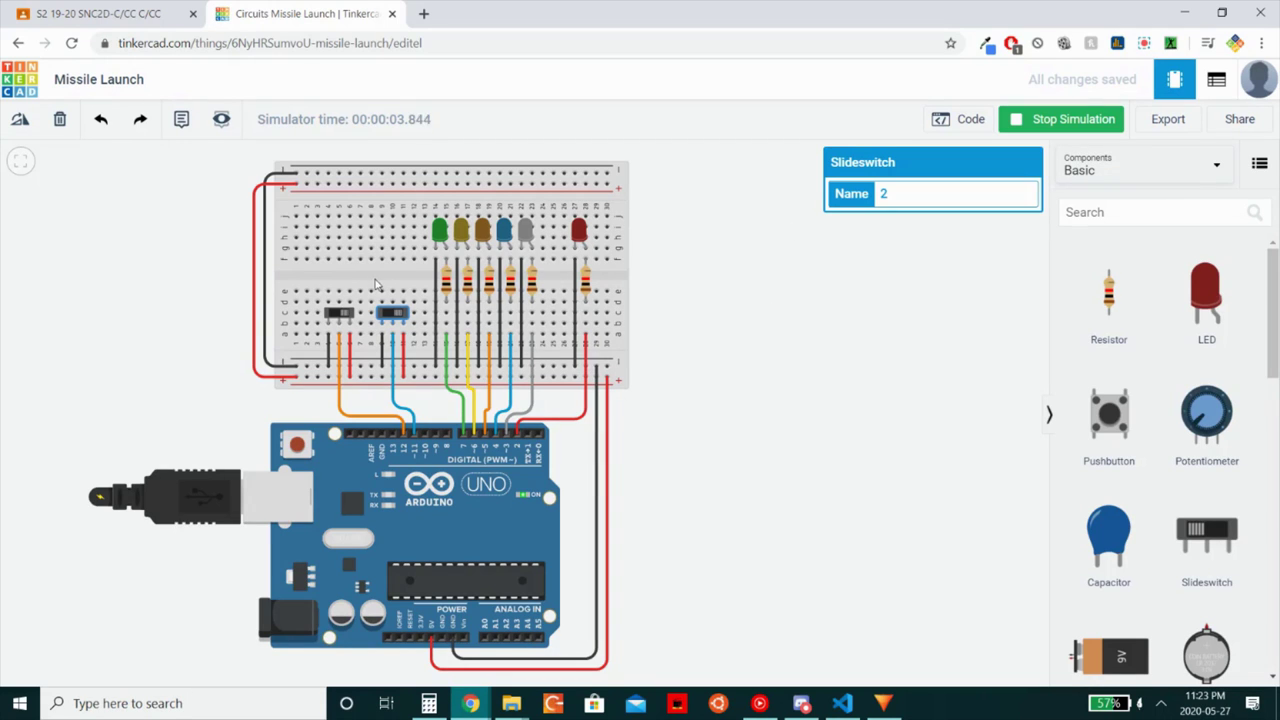
Reset the slideswitches, flip both in quick succession, follow the LED sequence against the simulator time and stop the simulation
{"action": "left_click", "coordinate": [342, 314]}
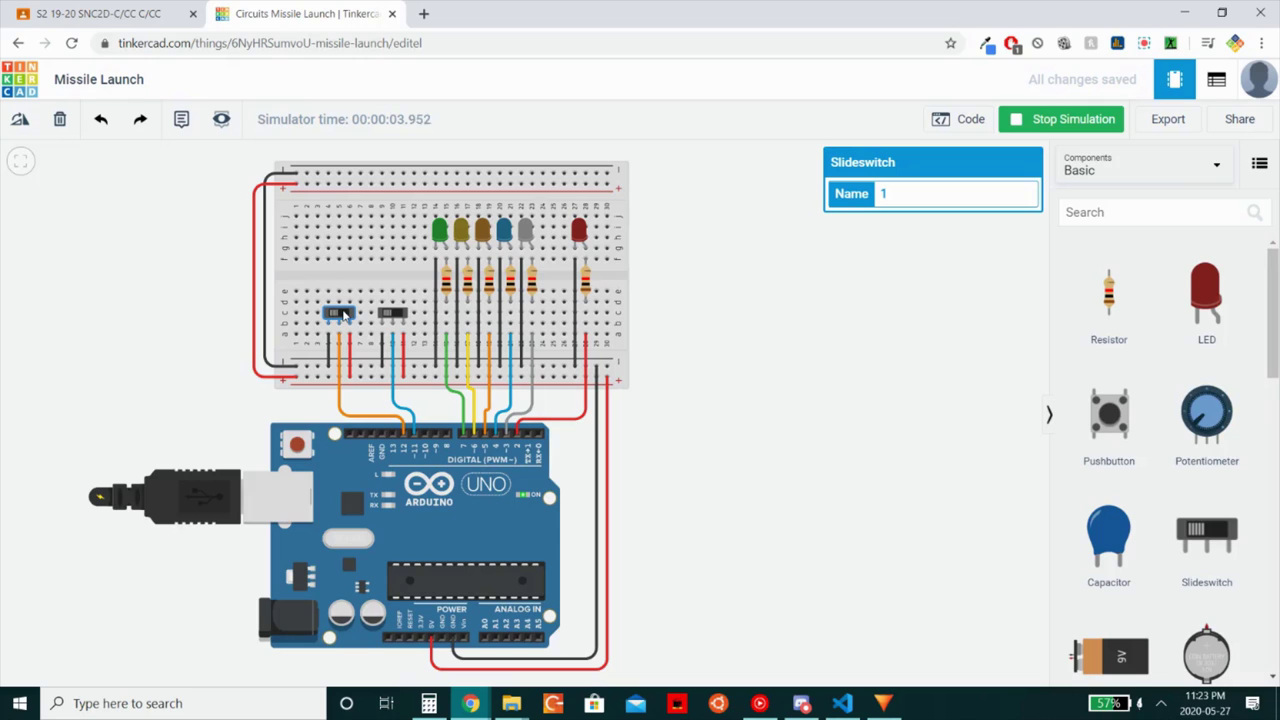
{"action": "left_click", "coordinate": [342, 314]}
{"action": "left_click", "coordinate": [390, 315]}
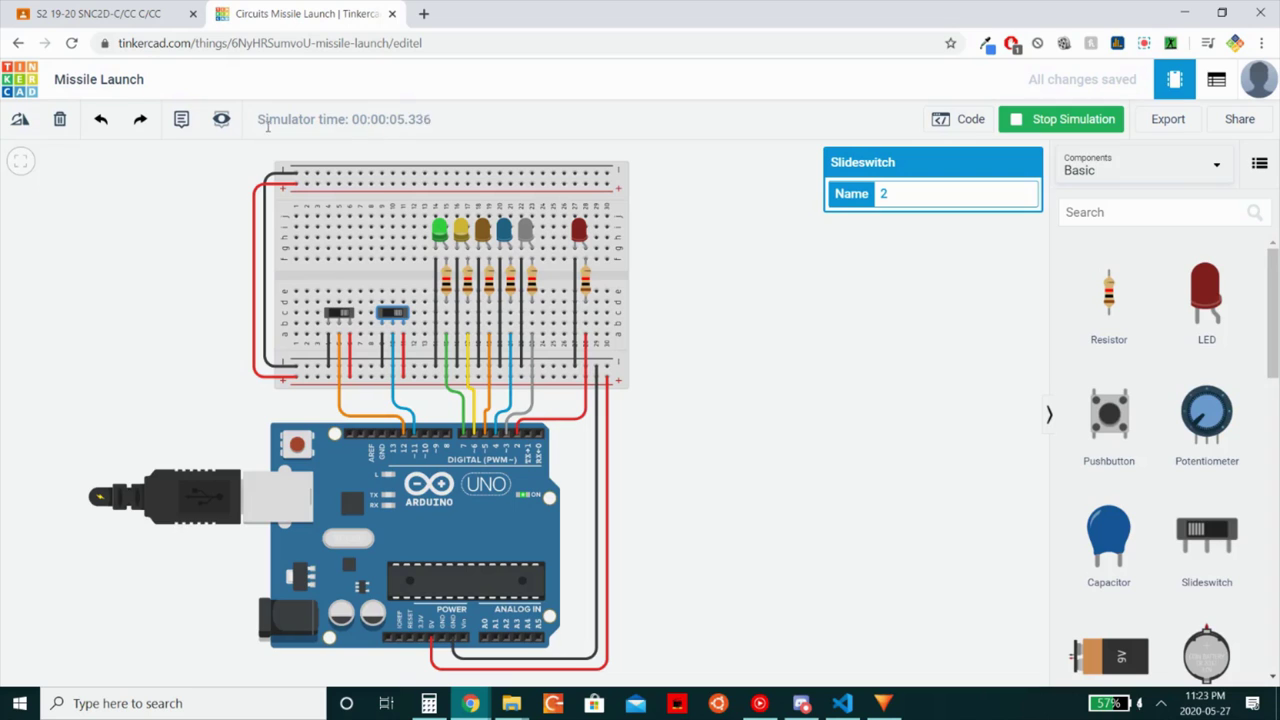
{"action": "left_click_drag", "start_coordinate": [258, 119], "coordinate": [440, 119]}
{"action": "left_click", "coordinate": [412, 119]}
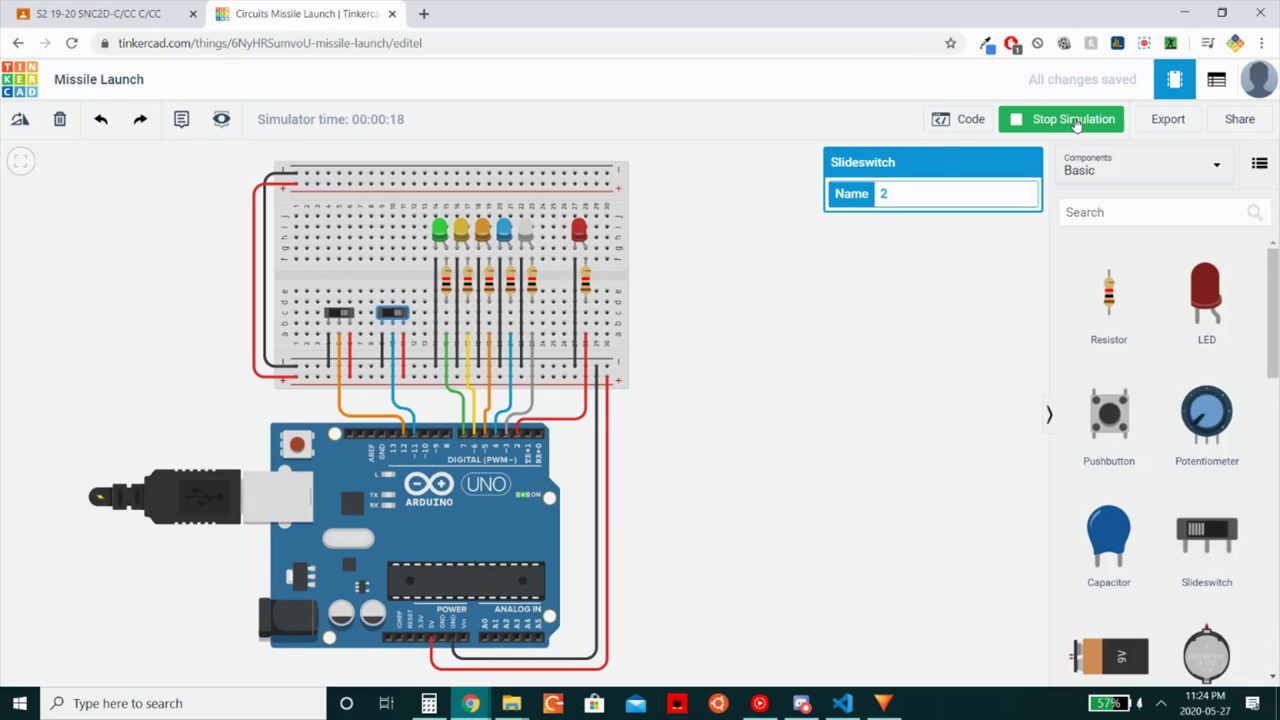
{"action": "left_click", "coordinate": [1085, 118]}
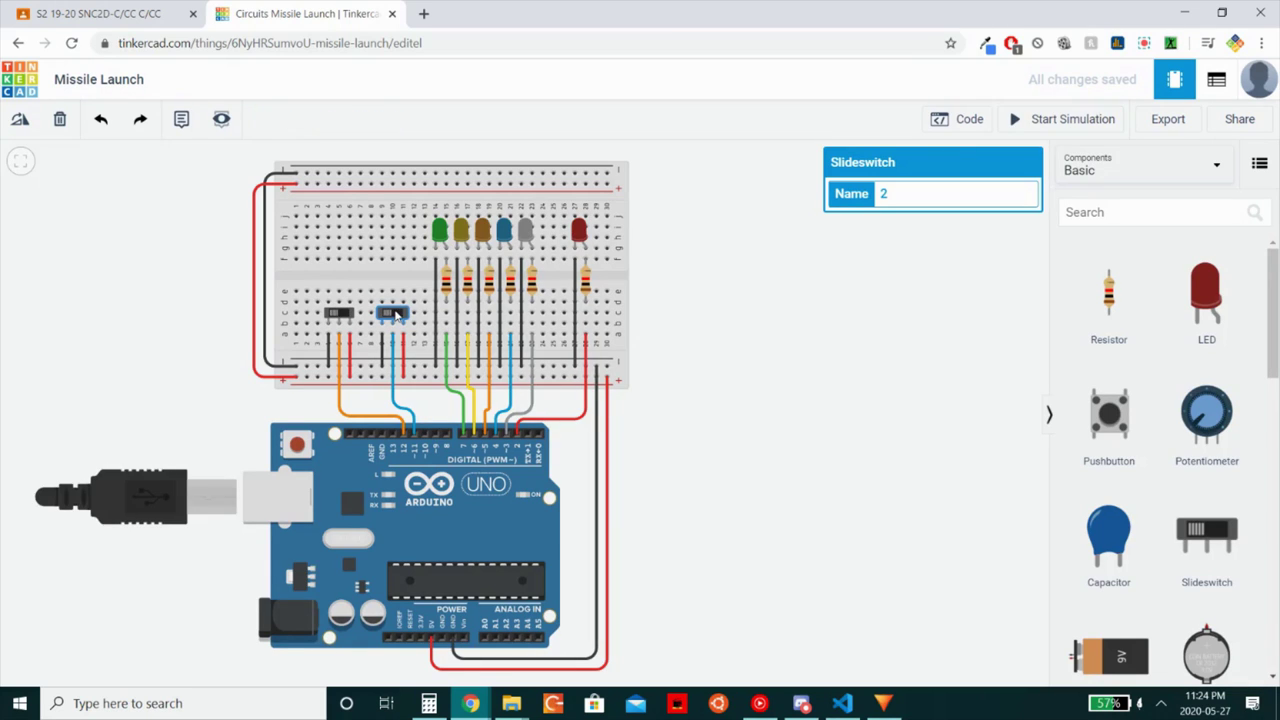
Rerun the simulation, flip slideswitch 2 and slideswitch 1, and stop it
{"action": "left_click", "coordinate": [1035, 121]}
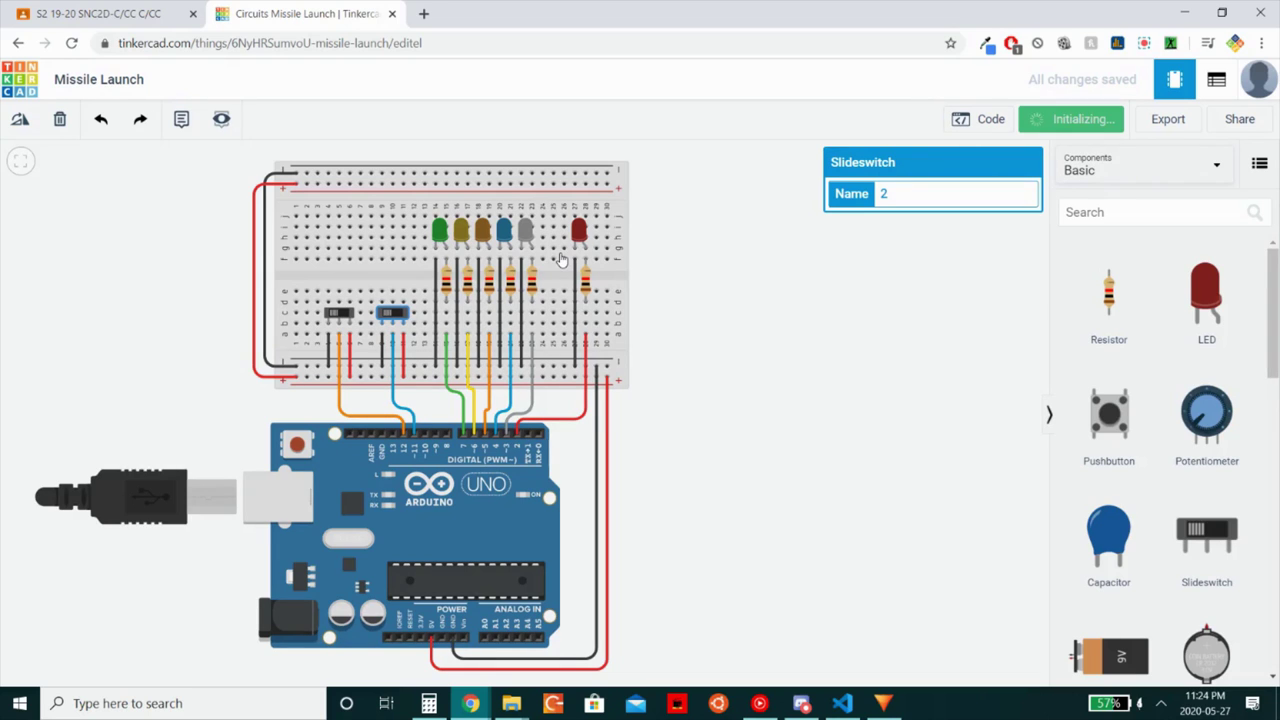
{"action": "left_click", "coordinate": [393, 313]}
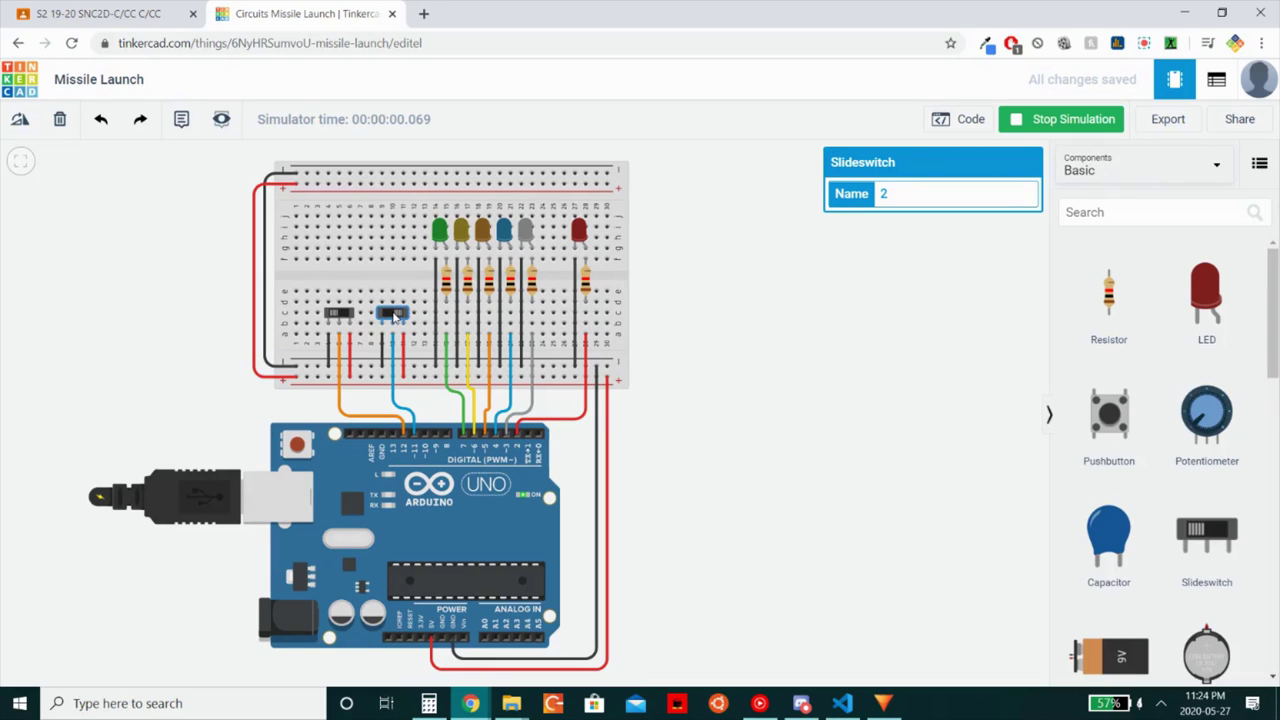
{"action": "left_click", "coordinate": [345, 317]}
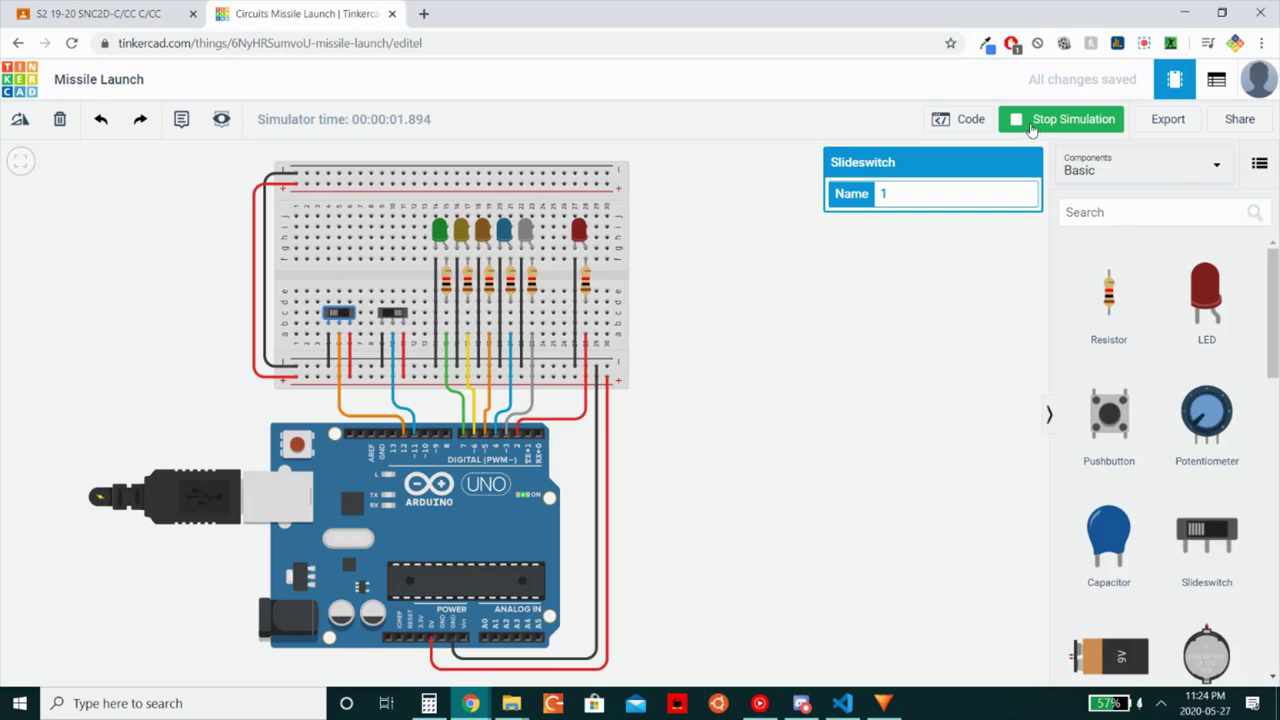
{"action": "left_click", "coordinate": [1030, 127]}
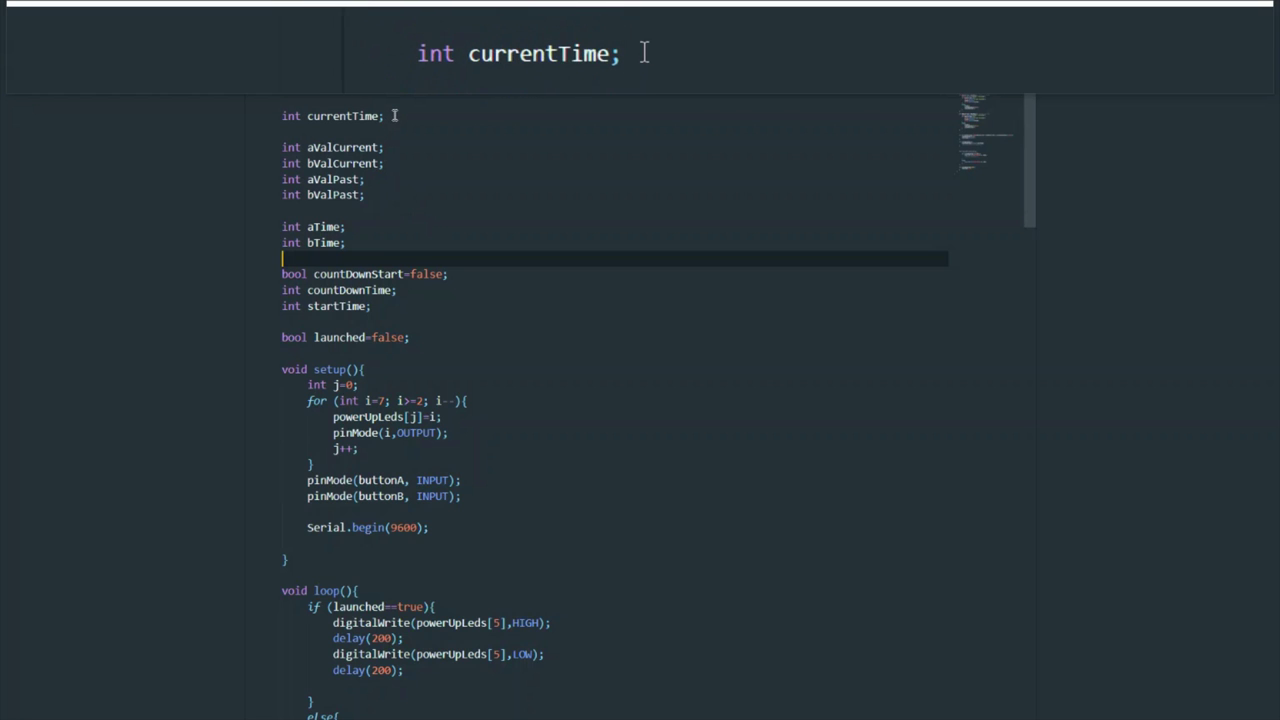
Examine the variable declarations in the full sketch, from currentTime through the switch states and times to countDownTime
{"action": "left_click_drag", "start_coordinate": [280, 118], "coordinate": [394, 124]}
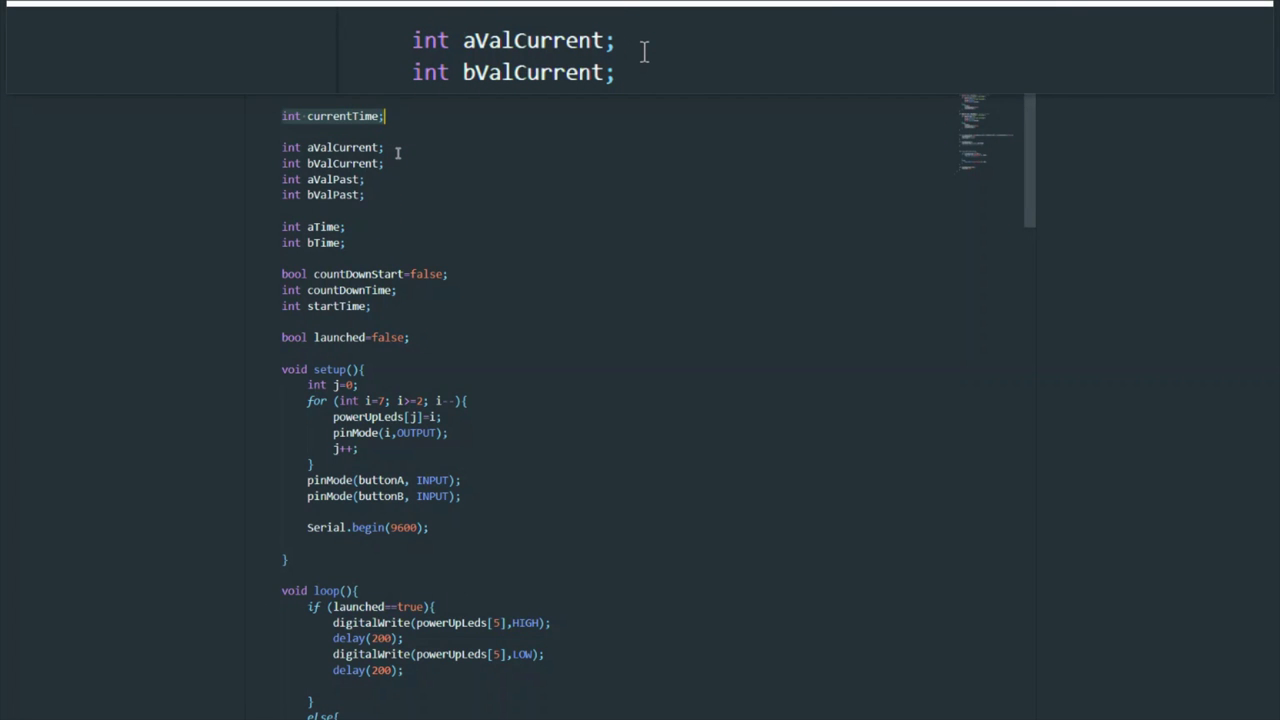
{"action": "left_click", "coordinate": [397, 152]}
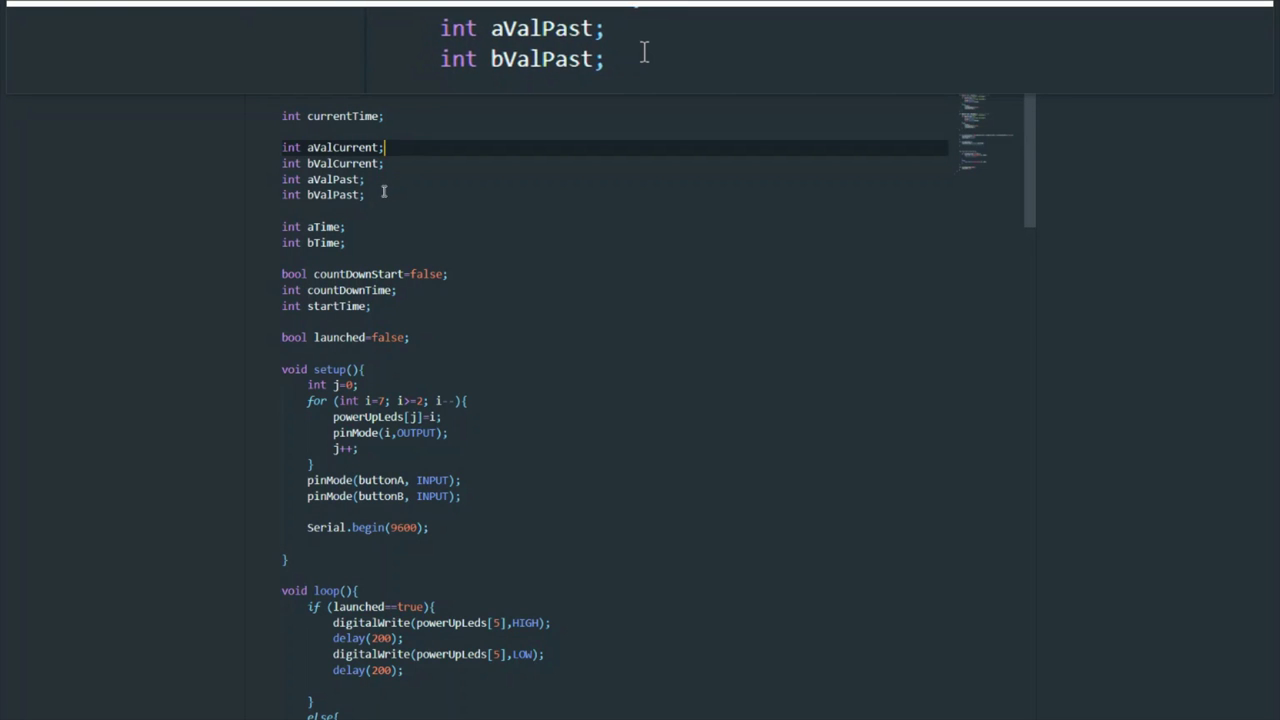
{"action": "left_click_drag", "start_coordinate": [383, 192], "coordinate": [296, 178]}
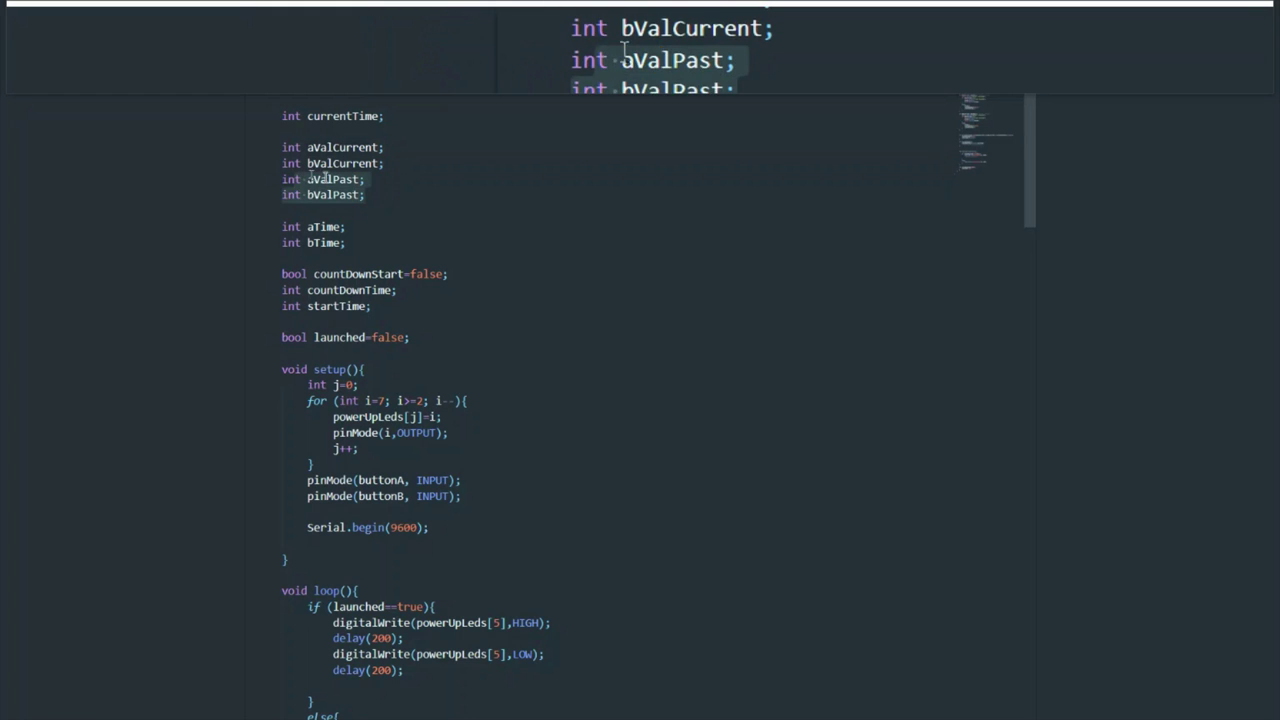
{"action": "left_click", "coordinate": [409, 197]}
{"action": "scroll", "coordinate": [409, 197], "scroll_direction": "down", "scroll_amount": 1}
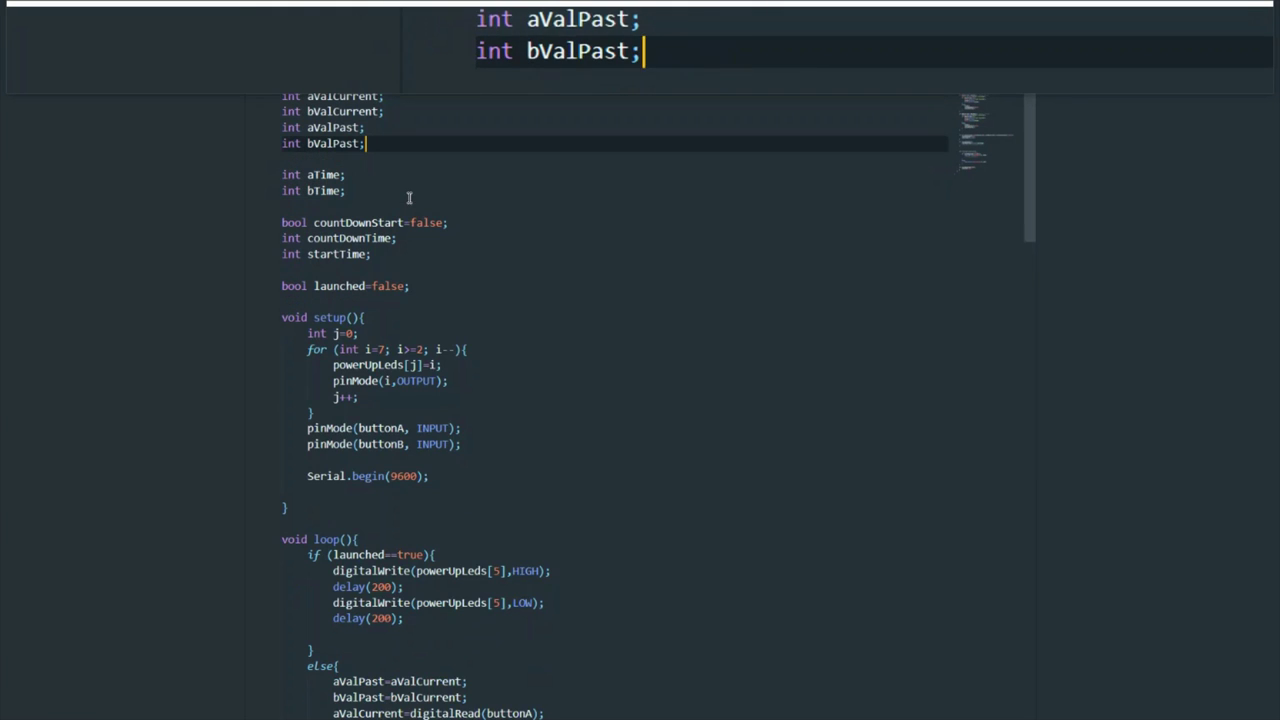
{"action": "left_click_drag", "start_coordinate": [346, 190], "coordinate": [307, 176]}
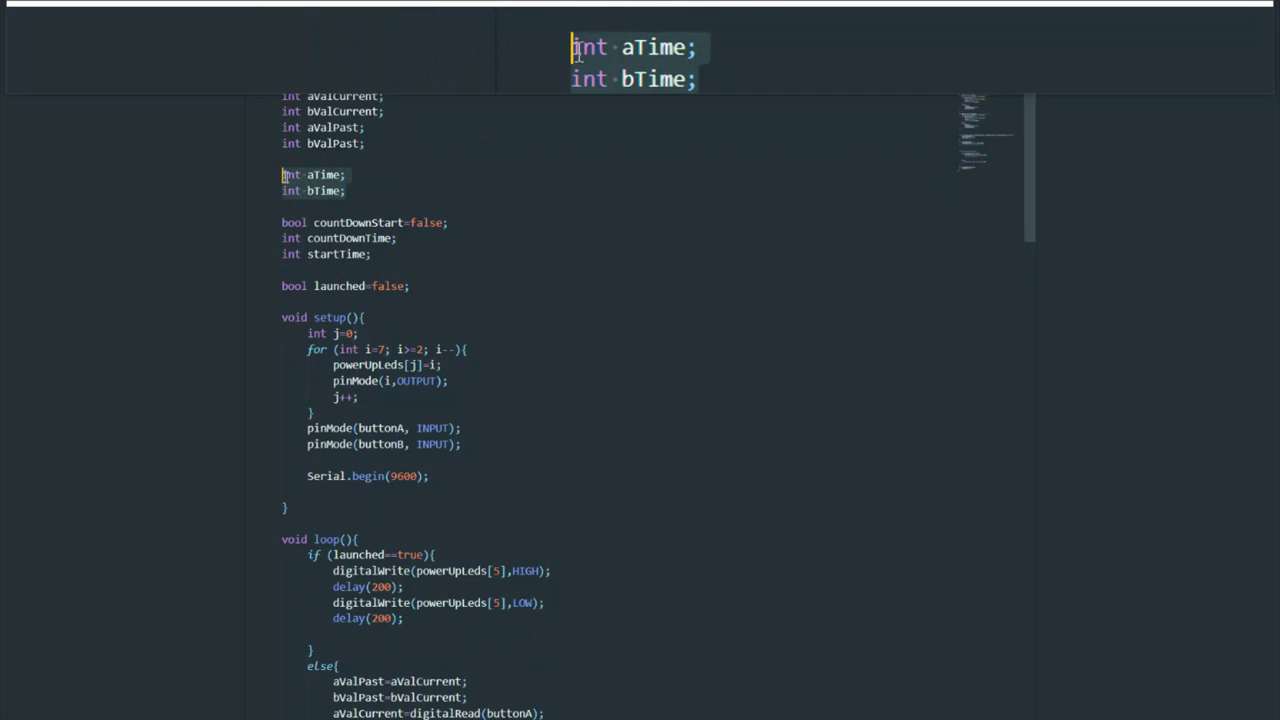
{"action": "left_click", "coordinate": [392, 190]}
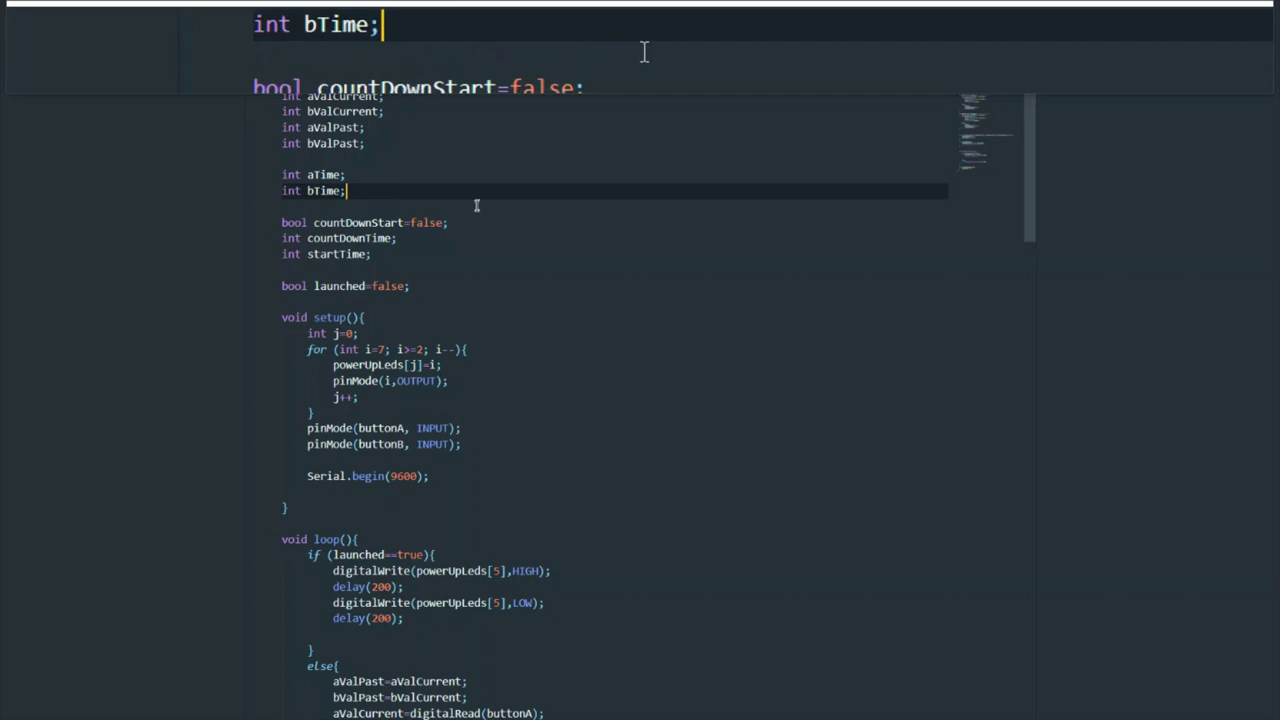
{"action": "left_click_drag", "start_coordinate": [466, 217], "coordinate": [283, 222]}
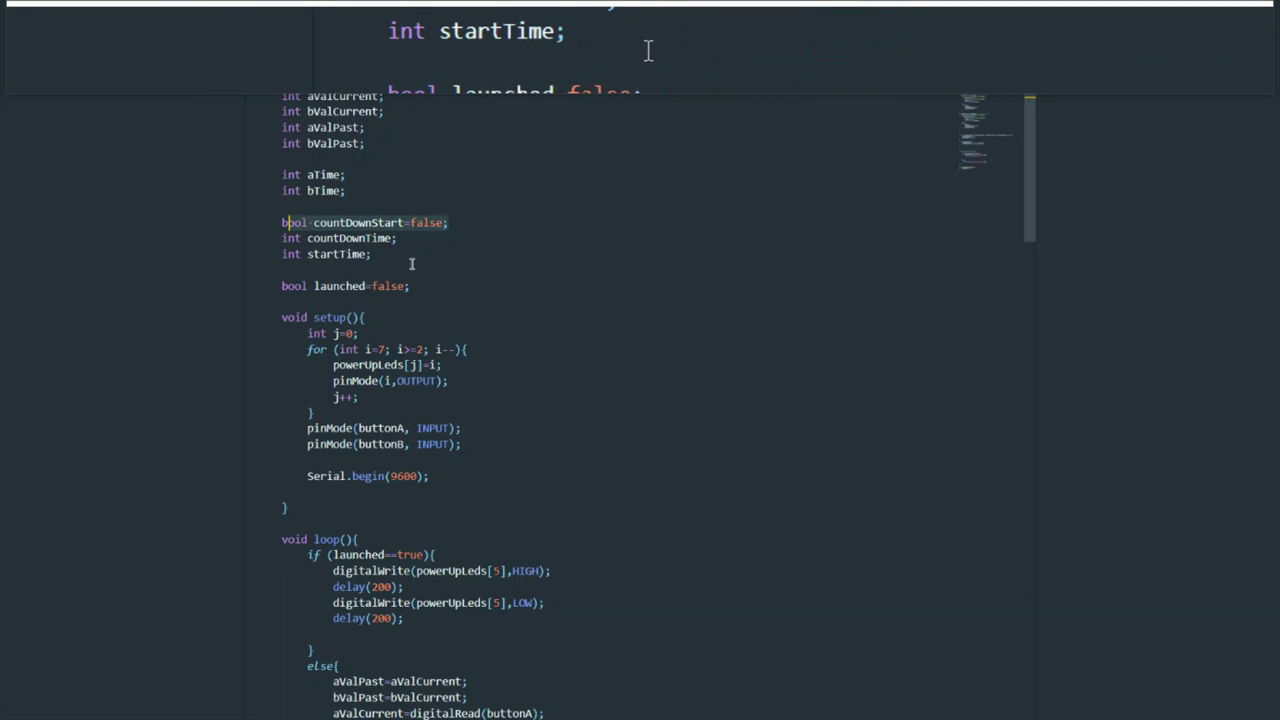
{"action": "key", "text": "Right"}
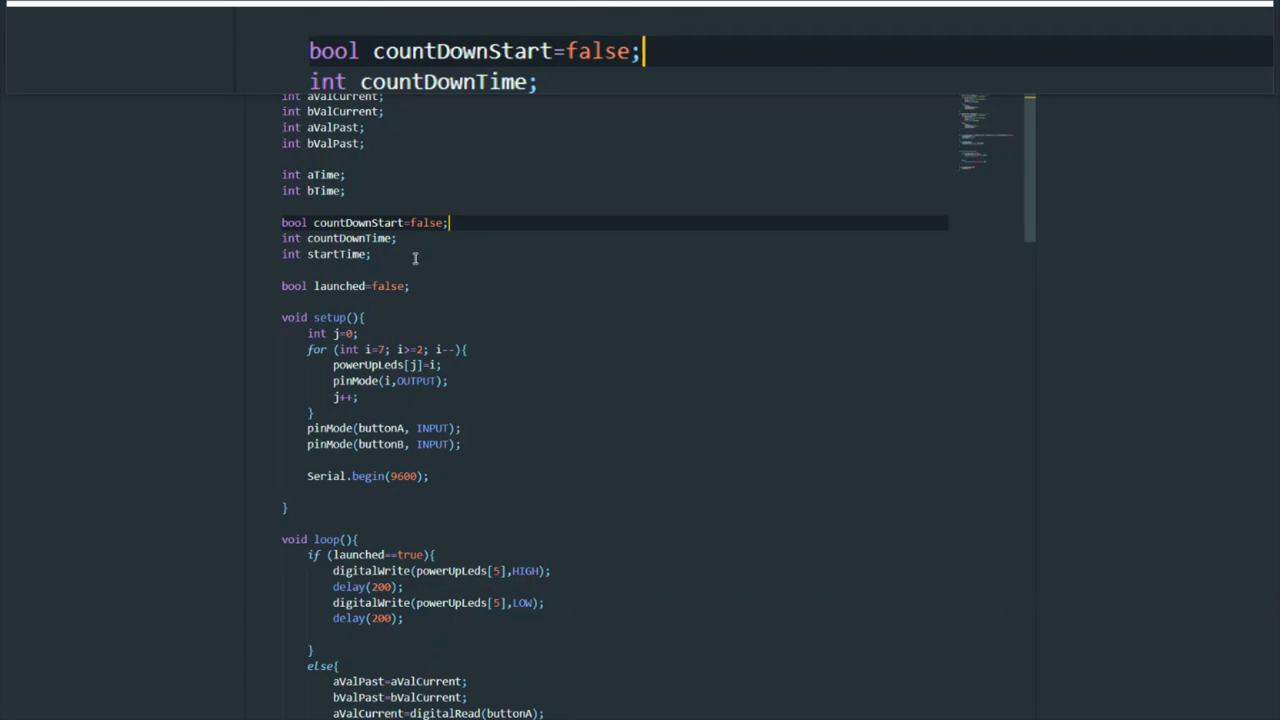
{"action": "left_click", "coordinate": [398, 238]}
{"action": "left_click_drag", "start_coordinate": [398, 238], "coordinate": [281, 240]}
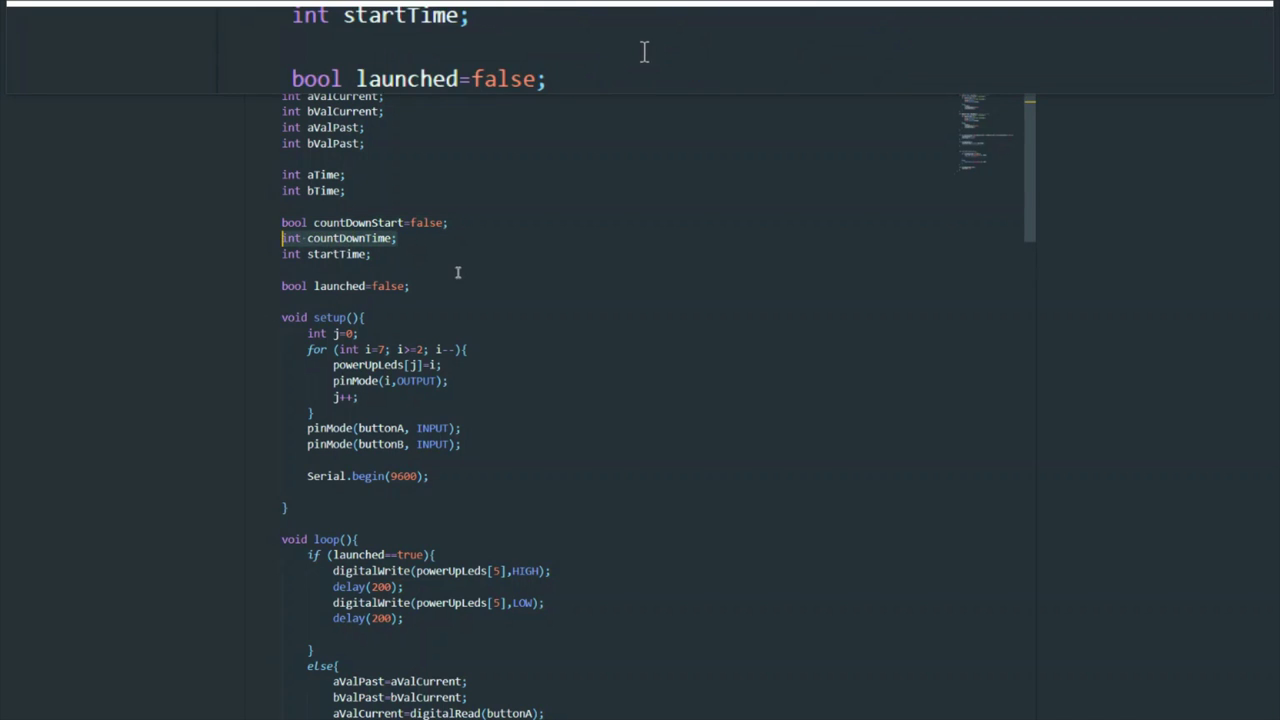